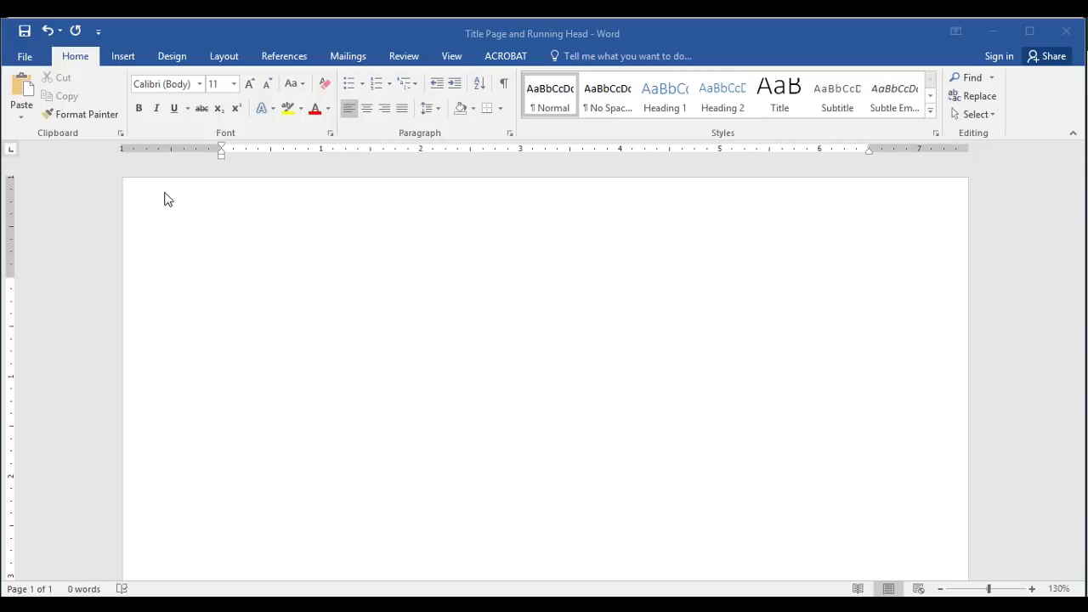
Set the blank document's font to Times New Roman at size 12
left_click(200, 83)
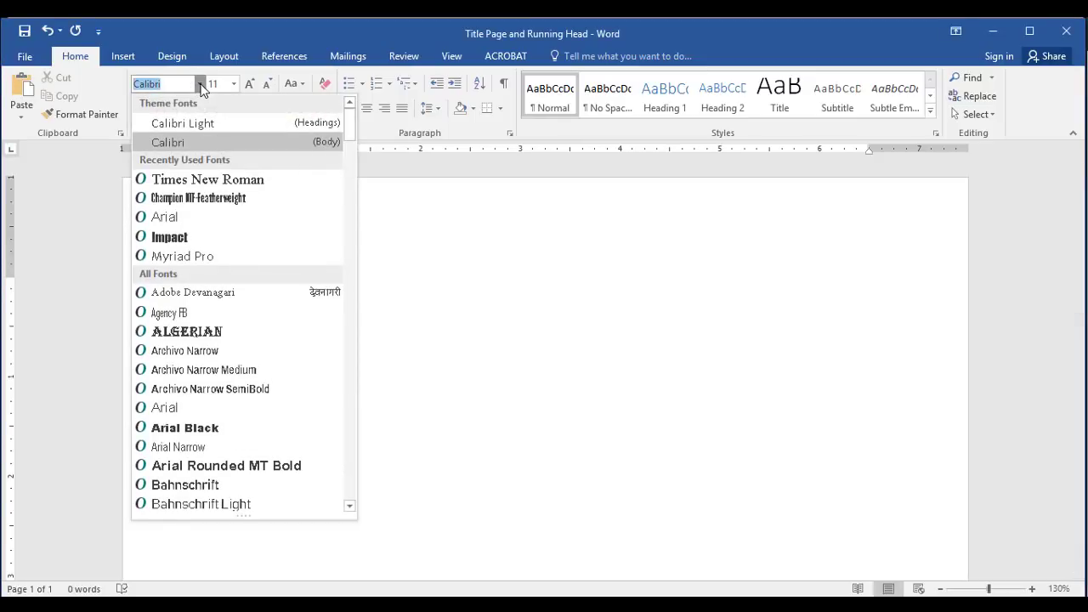
key("Escape")
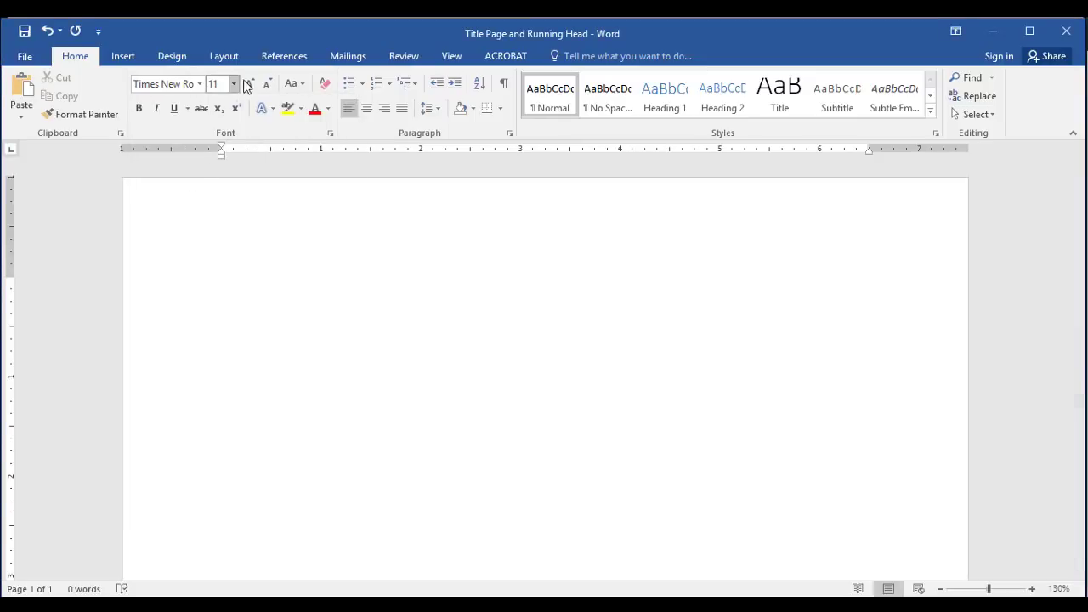
left_click(249, 84)
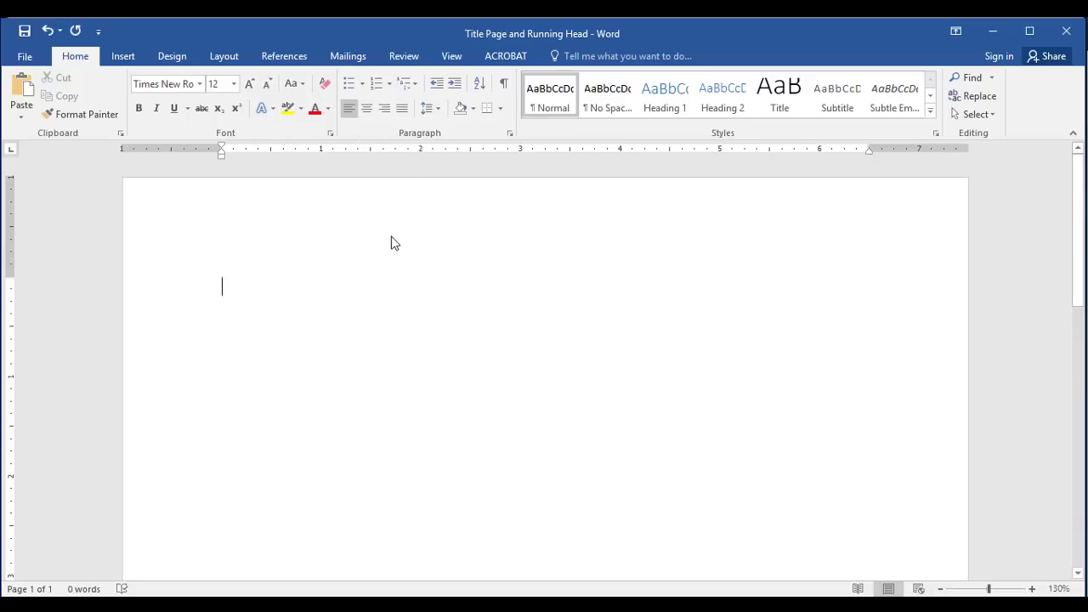
left_click(432, 108)
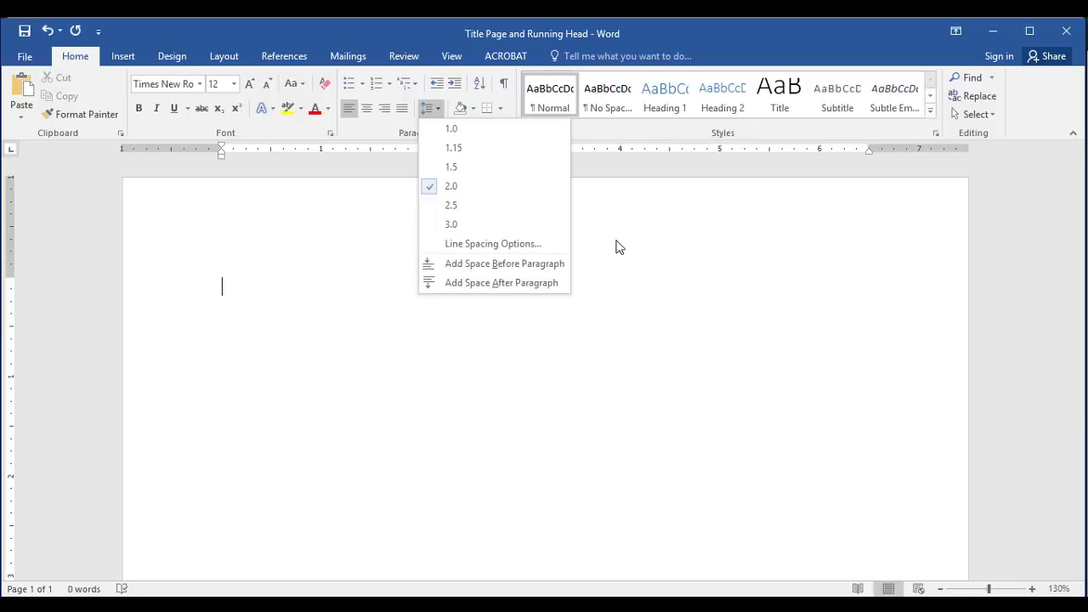
Set Double line spacing and tick 'Don't add space between paragraphs of the same style' in the Paragraph dialog
left_click(595, 223)
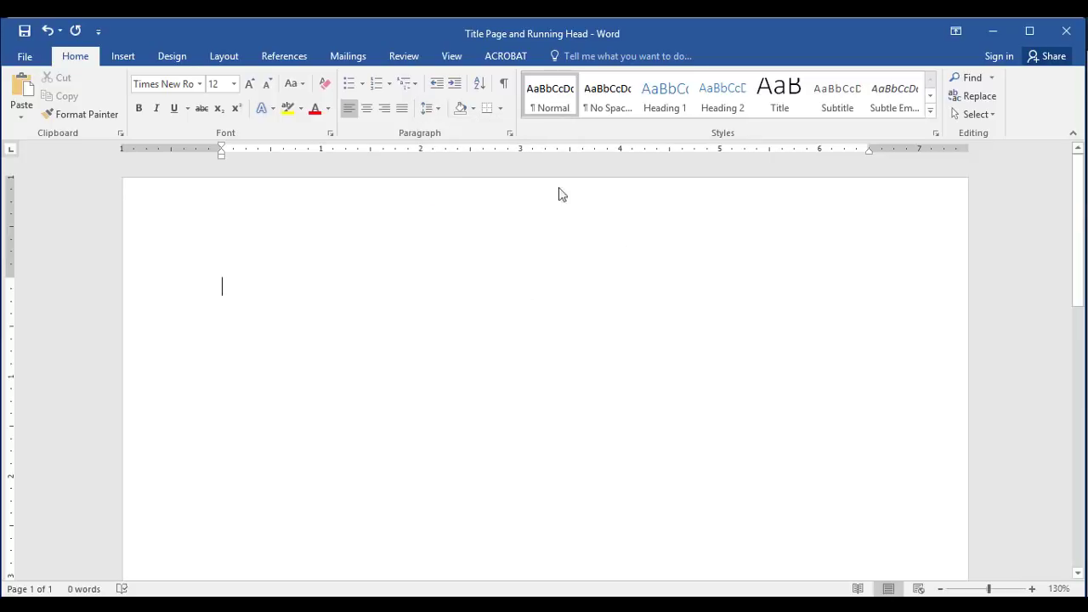
left_click(511, 135)
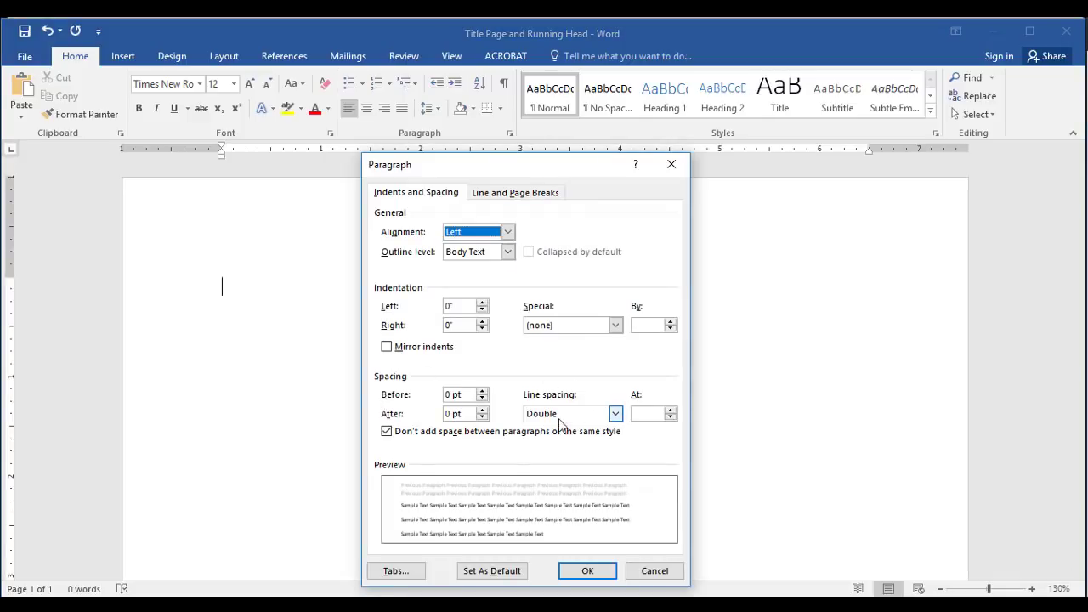
left_click(615, 414)
left_click(615, 414)
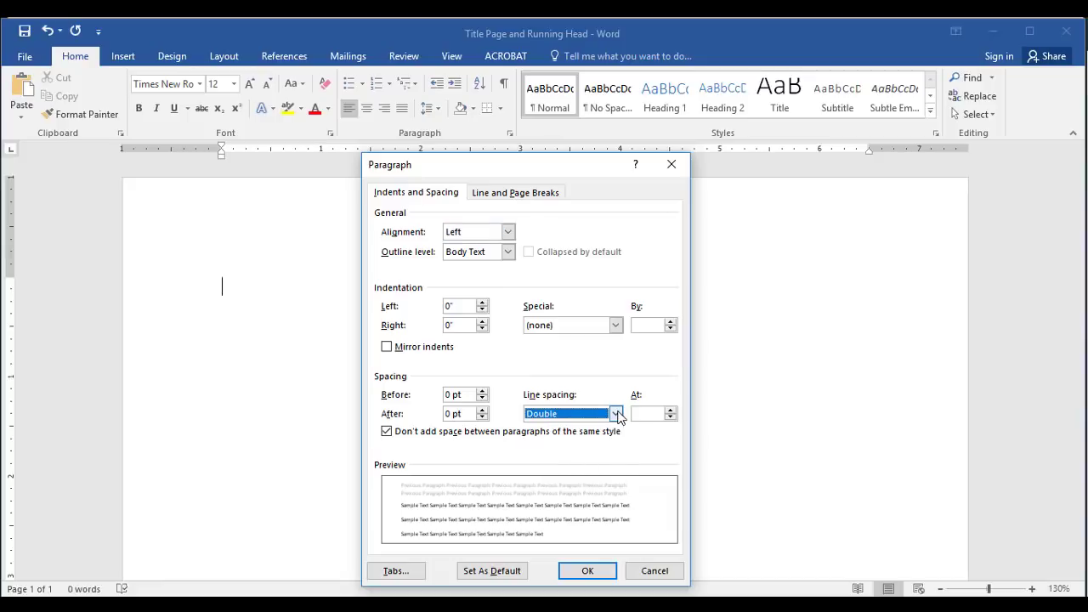
left_click(387, 432)
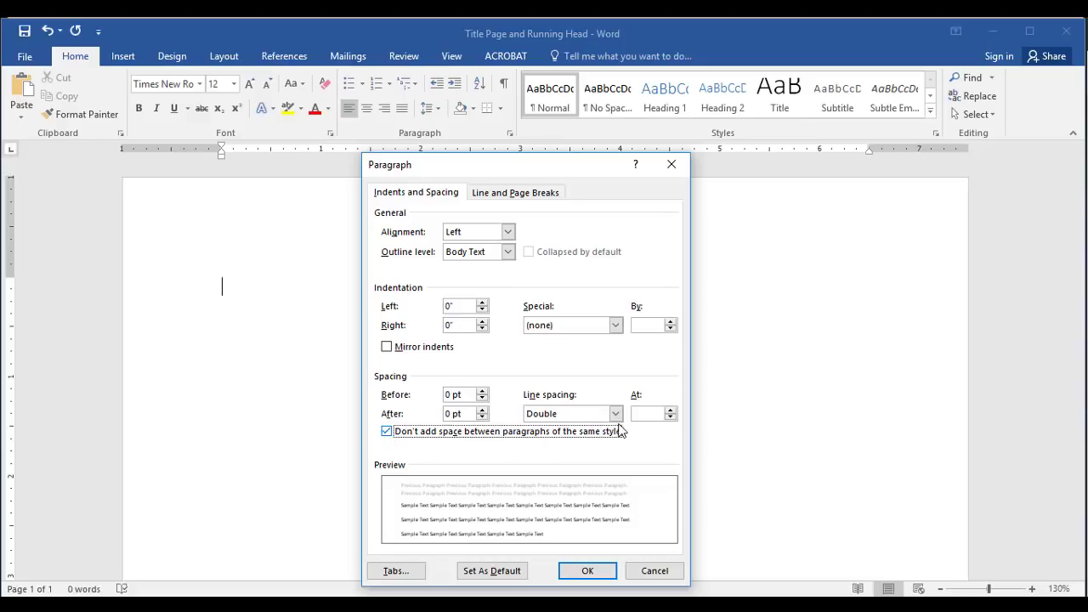
left_click(603, 573)
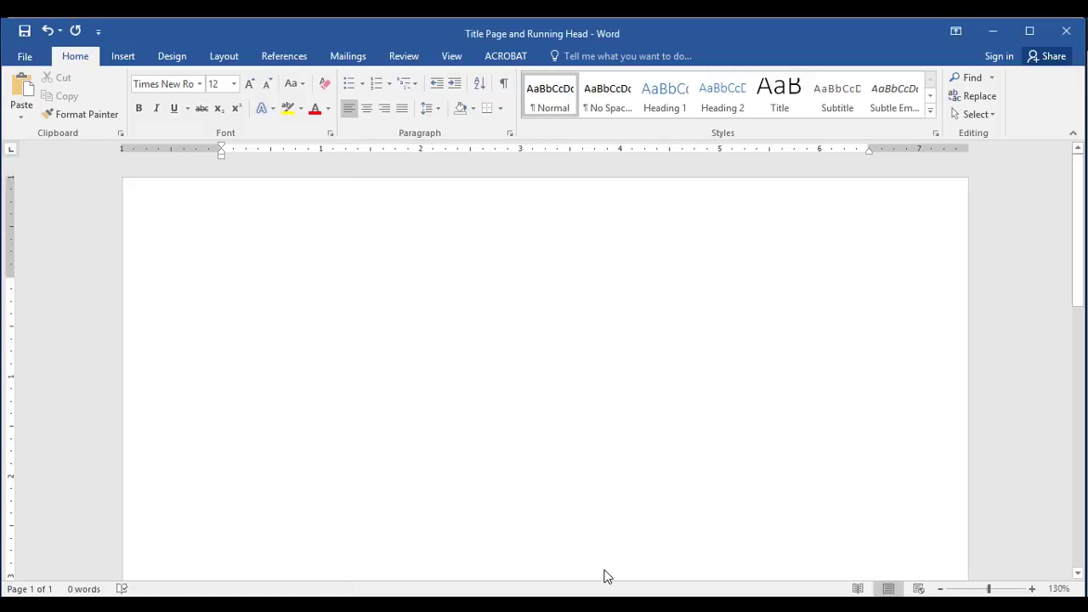
Choose Margins > Normal on the Layout tab, then go back to Home
left_click(232, 56)
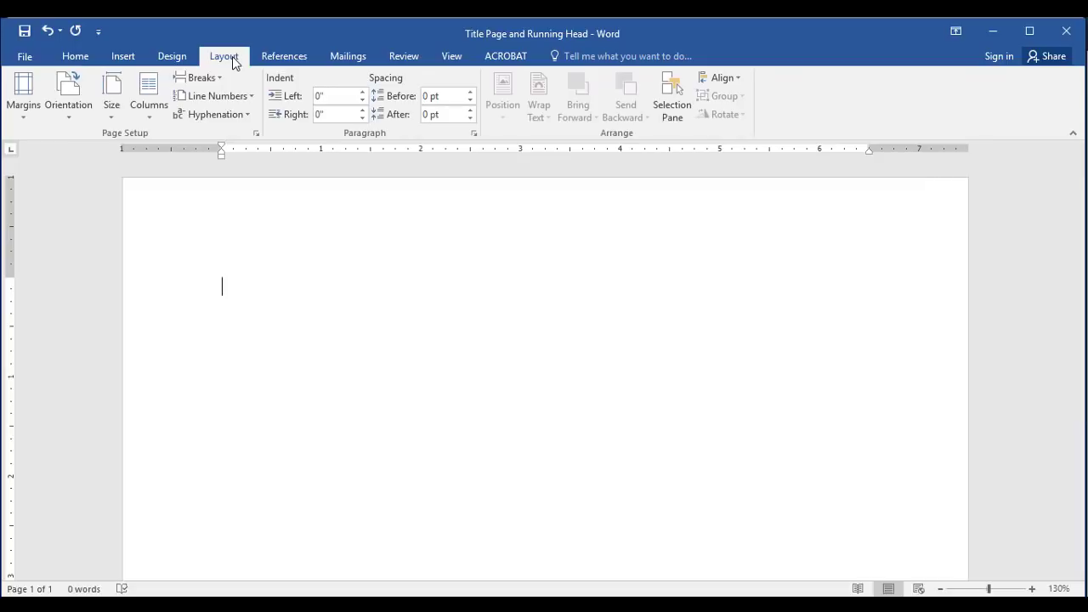
left_click(24, 117)
left_click(32, 162)
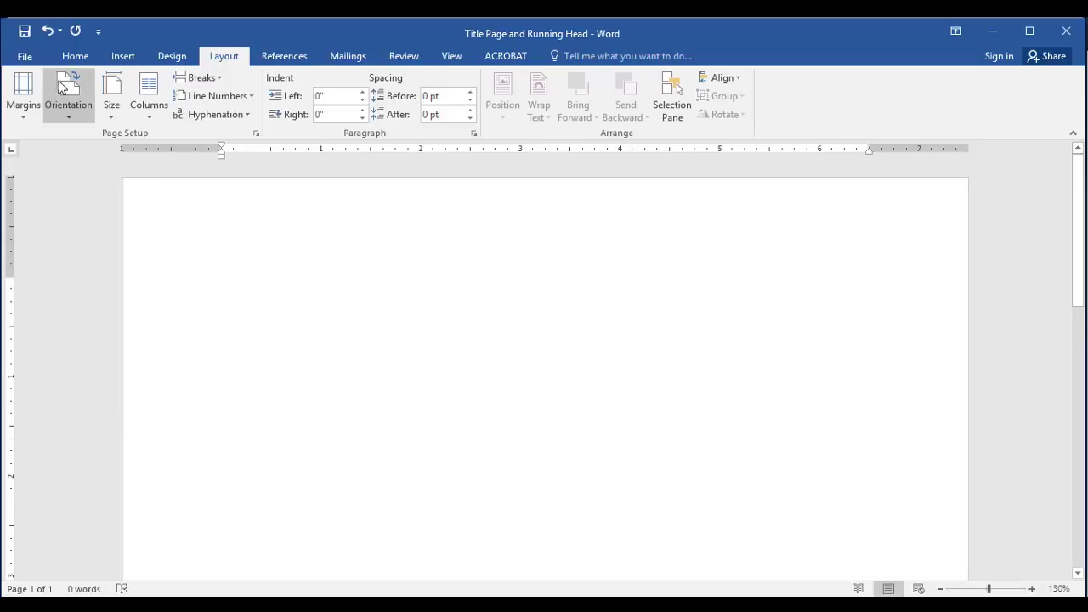
left_click(77, 57)
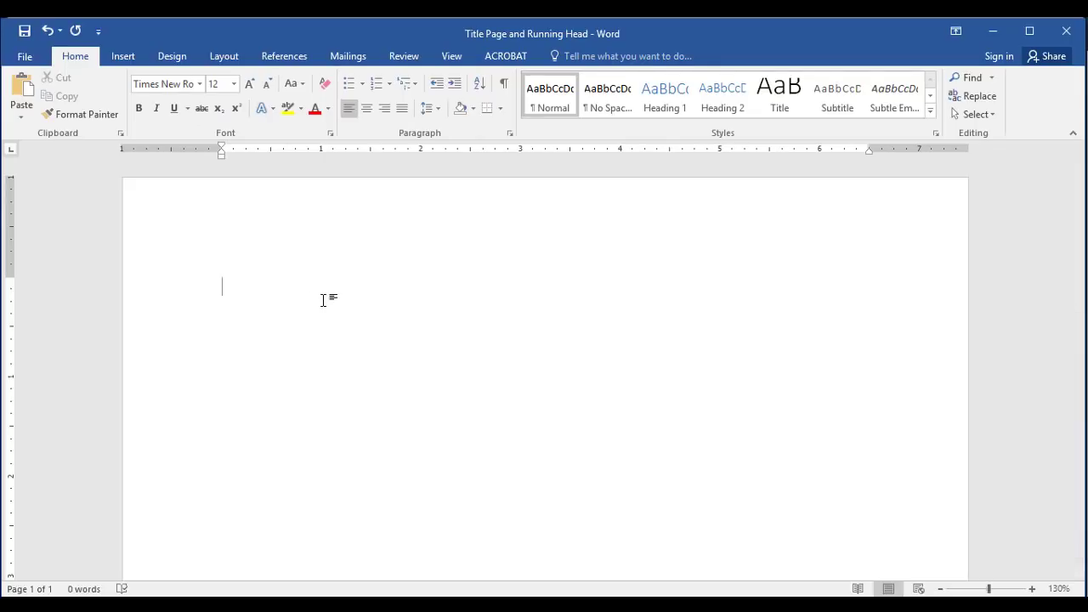
Move the start point several lines down the page and centre the text
key("Return")
key("Return")
key("Return")
key("Return")
key("Return")
key("Return")
key("Return")
scroll(847, 304, "down", 3)
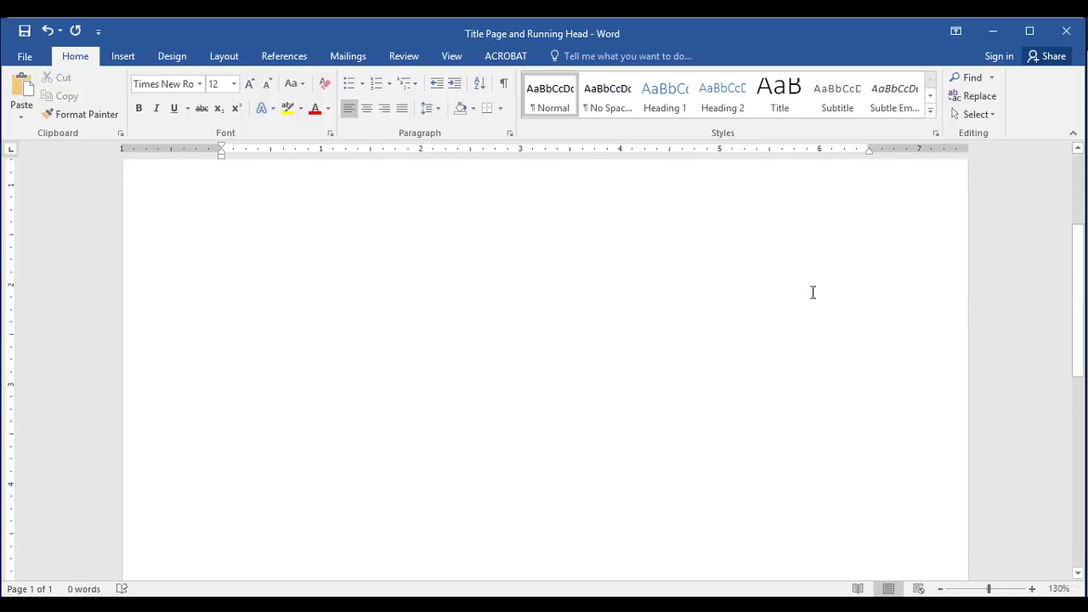
left_click(366, 110)
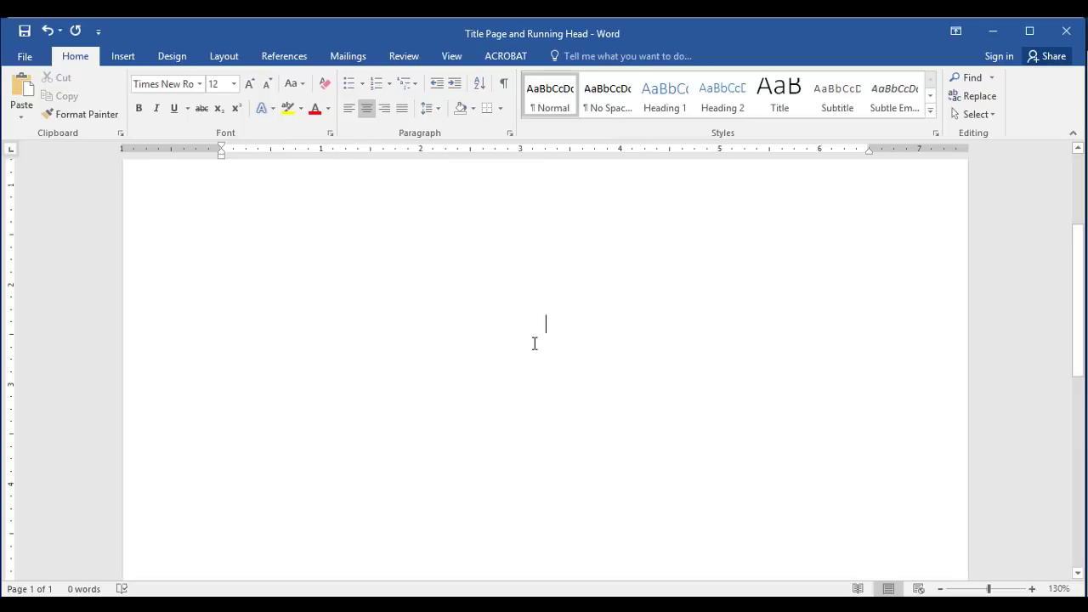
Type 'APA Title Page and Running Head', the author's name, and 'Purdue Global' on separate lines
type("AP")
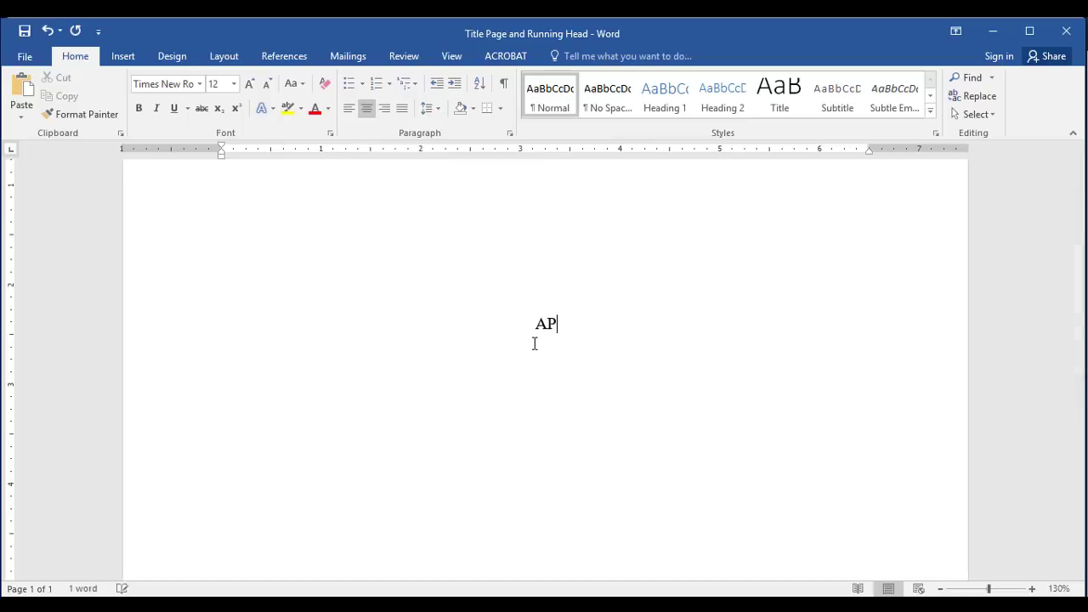
type("A Title Page and Runni")
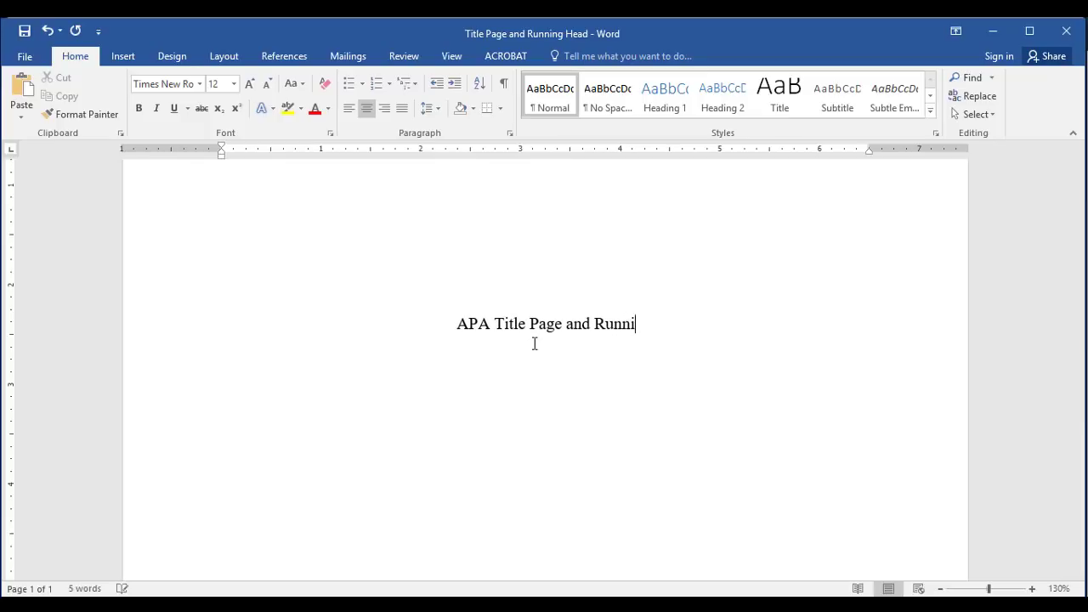
type("ng Head")
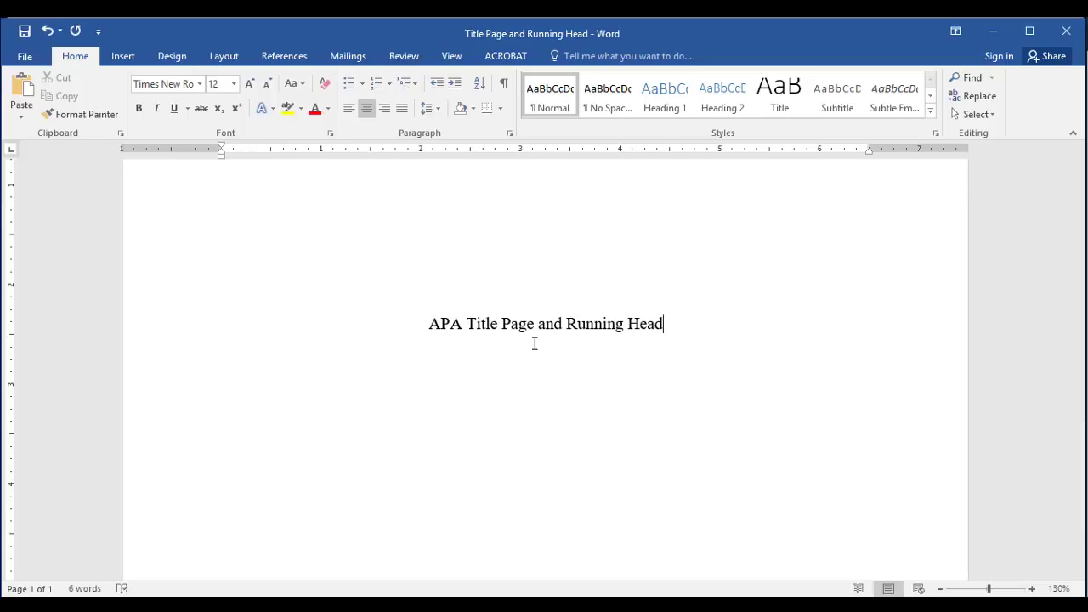
key("Return")
type("Julie Foo")
key("Return")
type("Purdue Global")
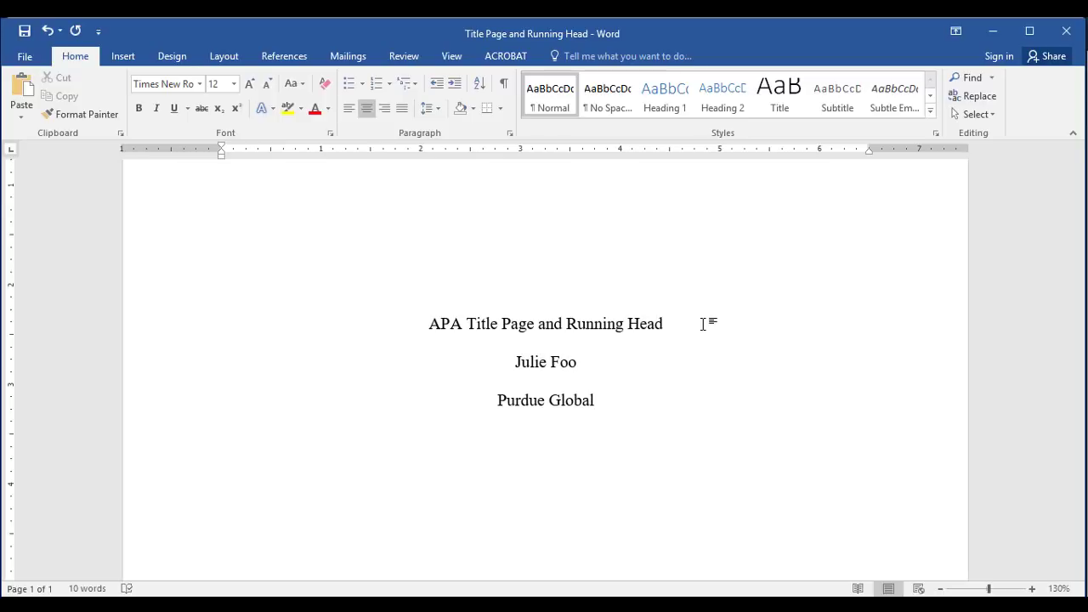
Show the built-in header designs from Insert > Header
scroll(392, 409, "up", 4)
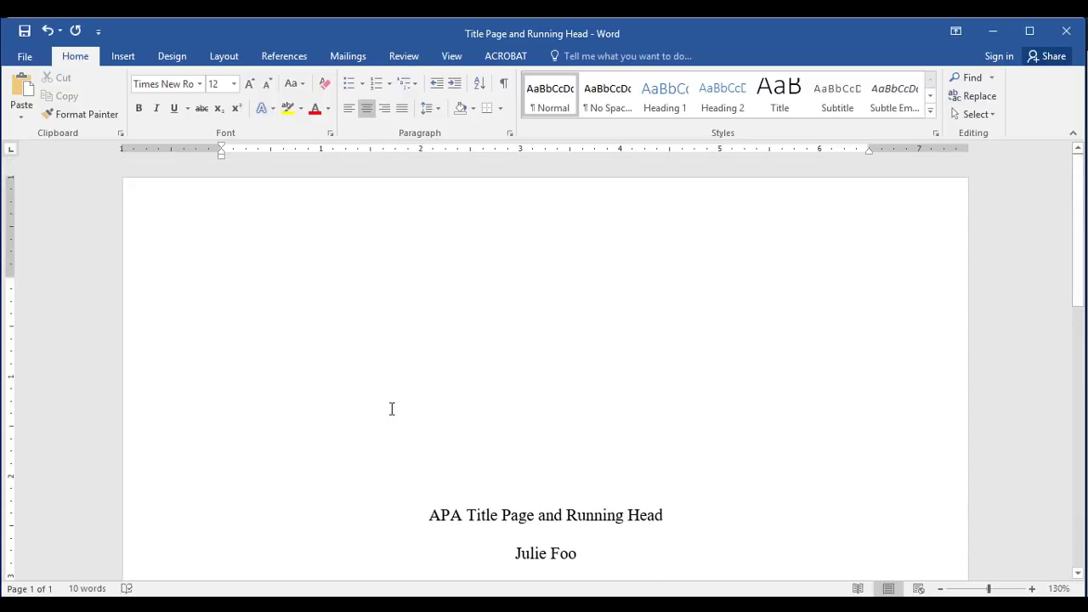
double_click(394, 239)
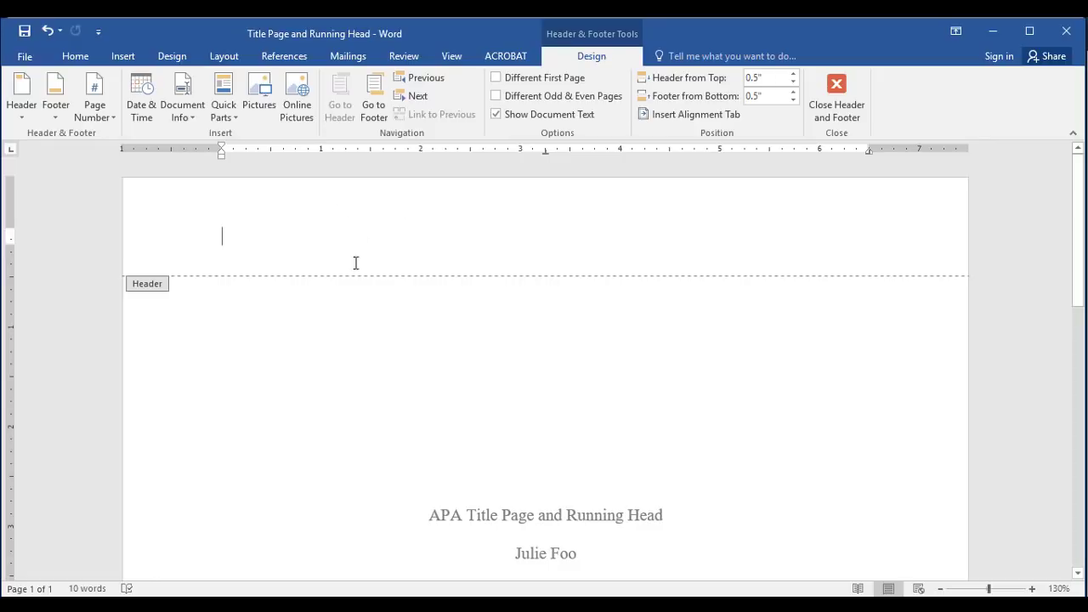
double_click(348, 345)
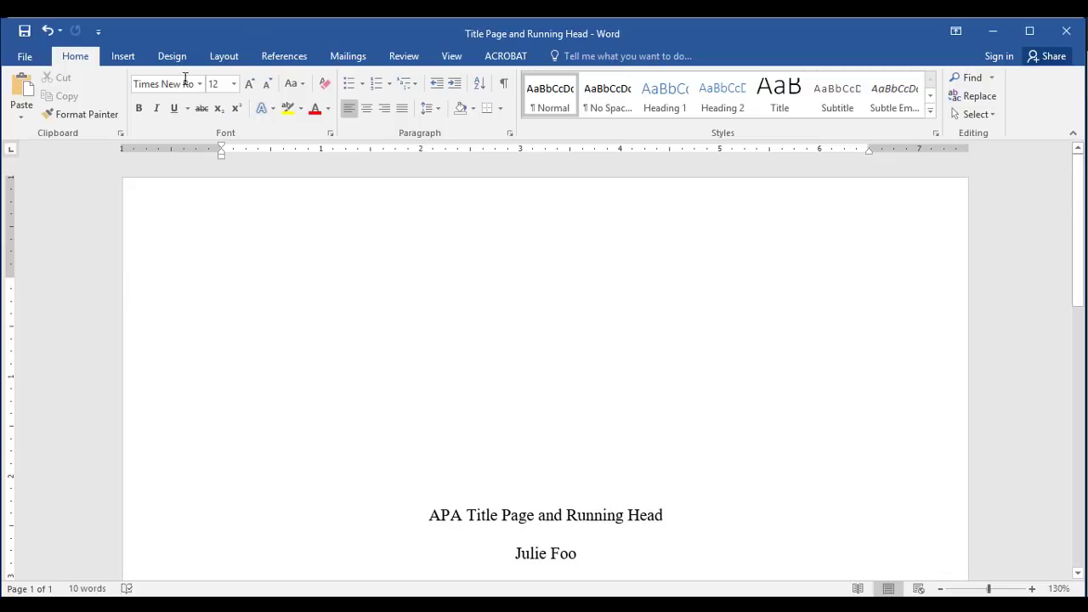
left_click(122, 56)
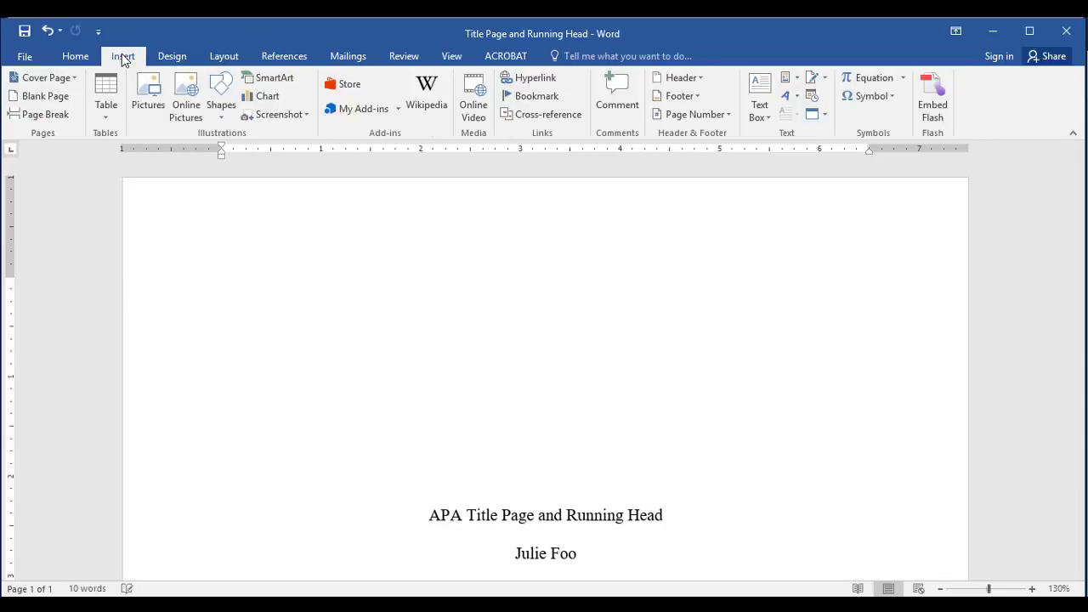
left_click(684, 79)
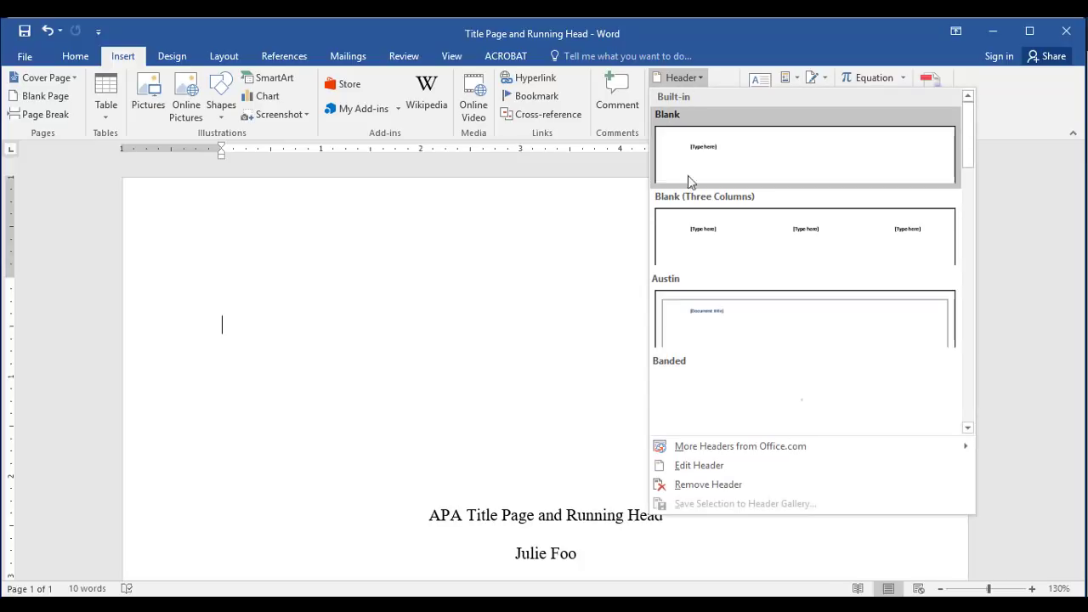
Turn on Different First Page and type 'Running head: APA TITLE PAGE AND RUNNING HEAD' in the header
left_click(682, 466)
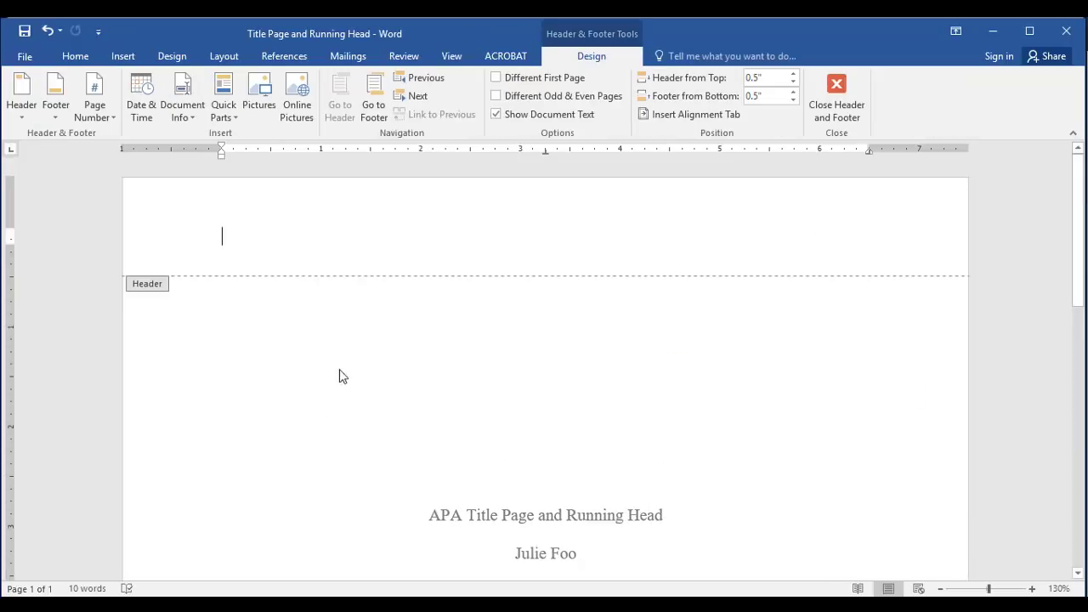
left_click(497, 79)
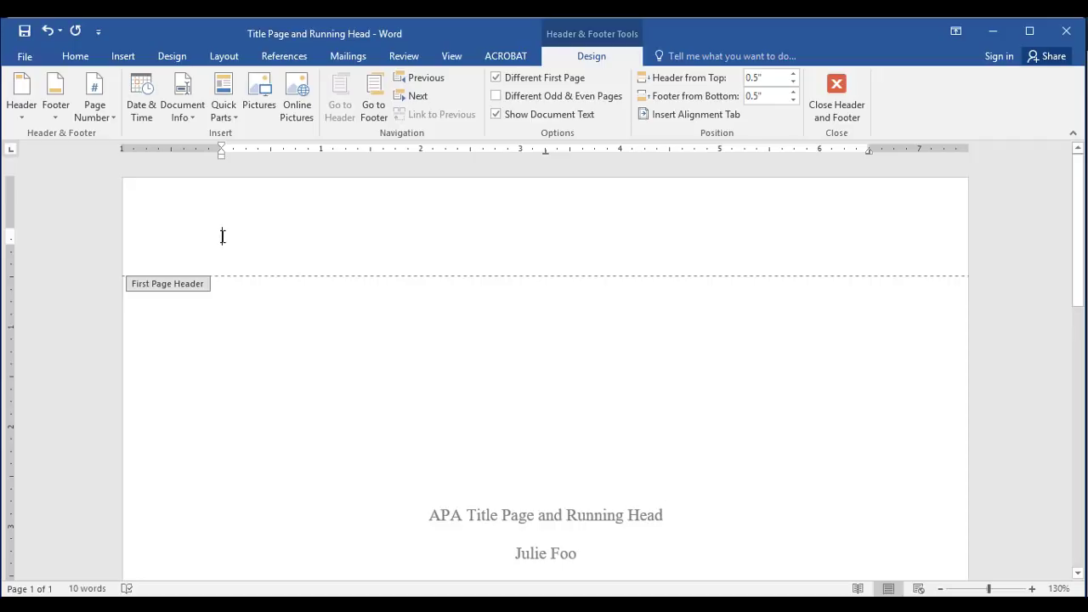
type("Runnin")
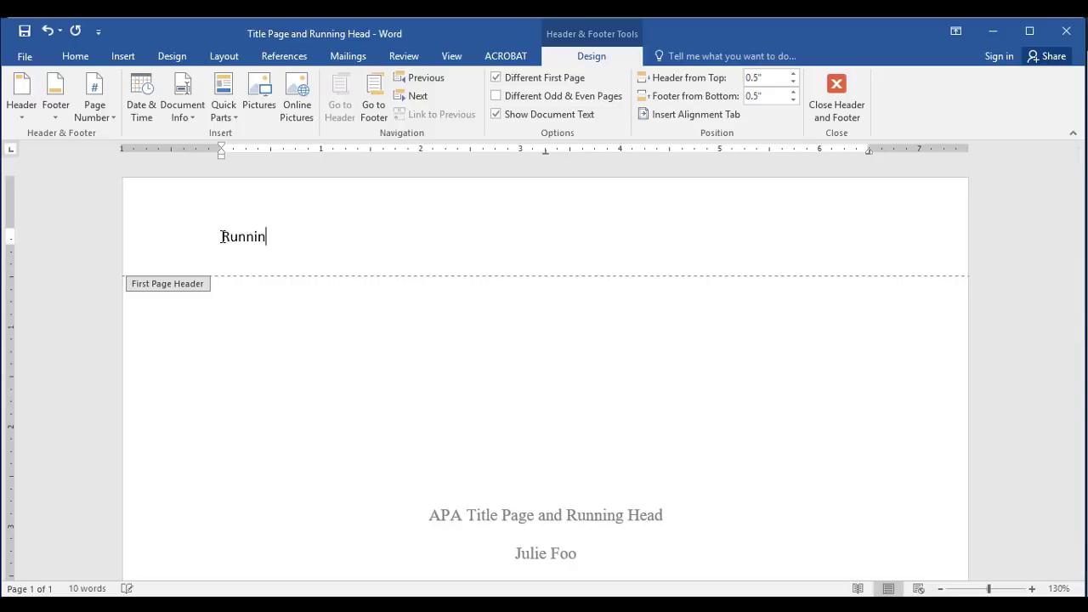
type("g head: APA TITL")
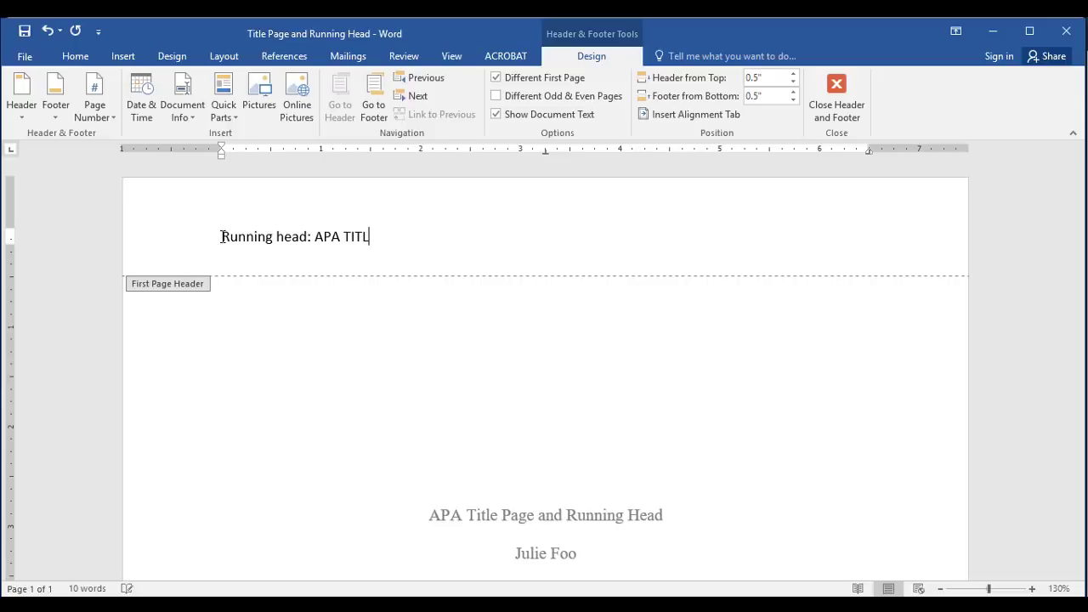
type("E PAGE AND RU")
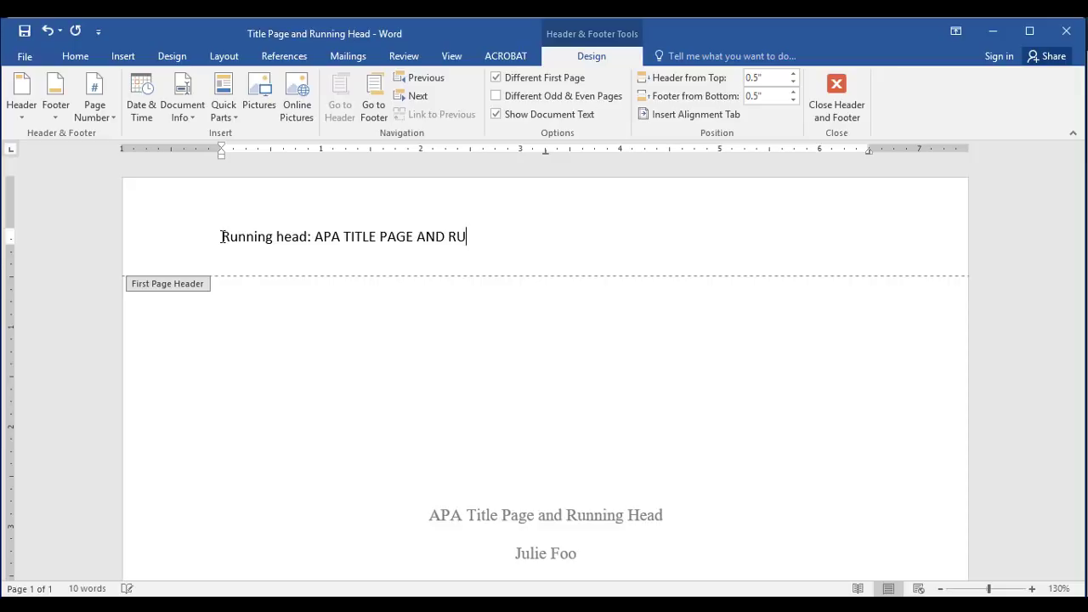
type("NNING HEAD")
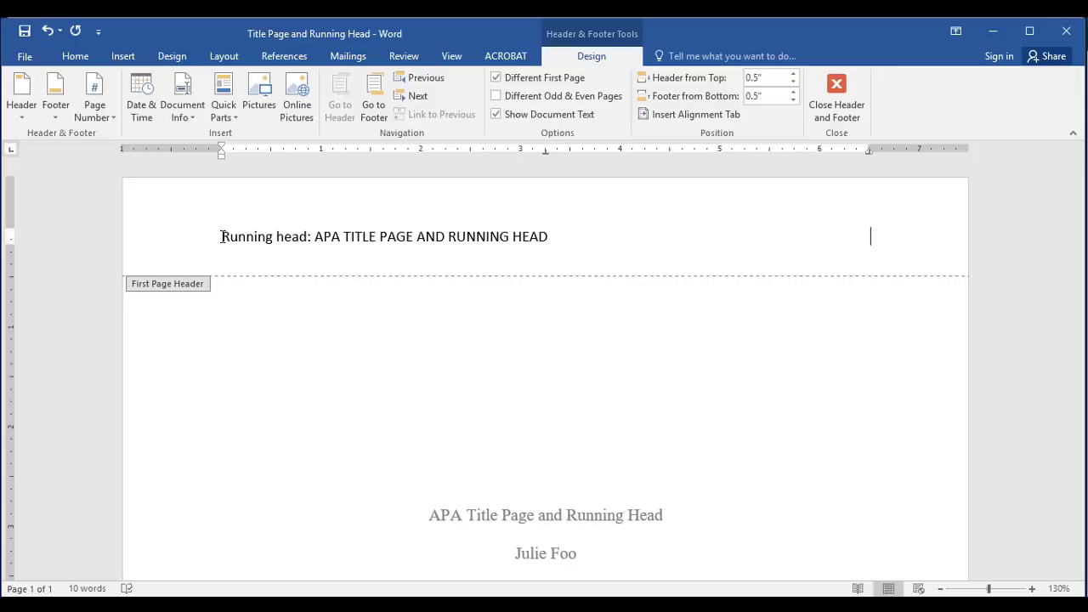
Insert a plain page number at the current position after the running head text
left_click(101, 114)
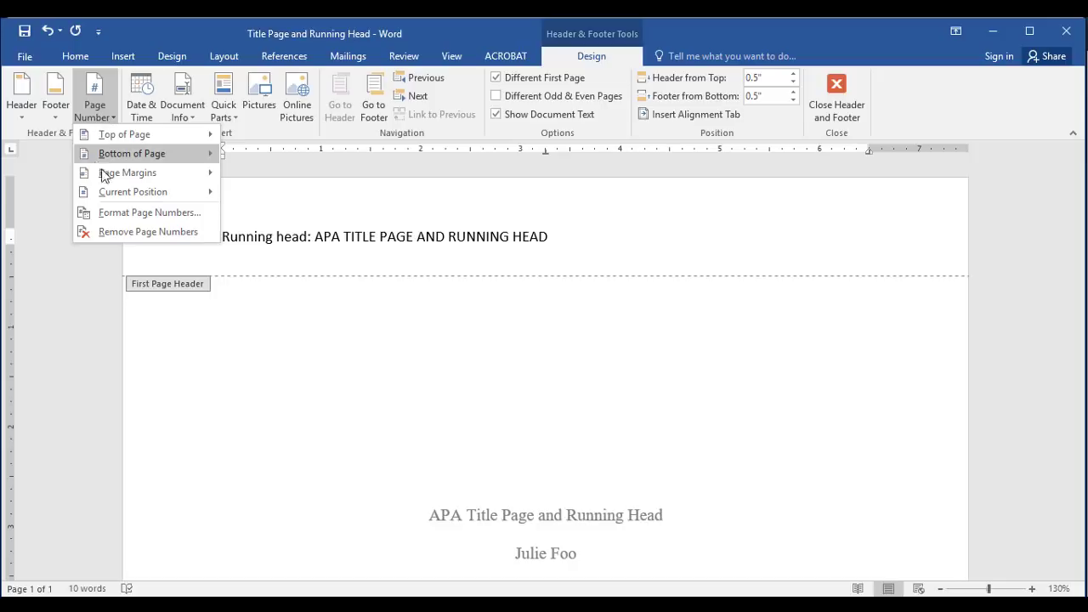
mouse_move(158, 198)
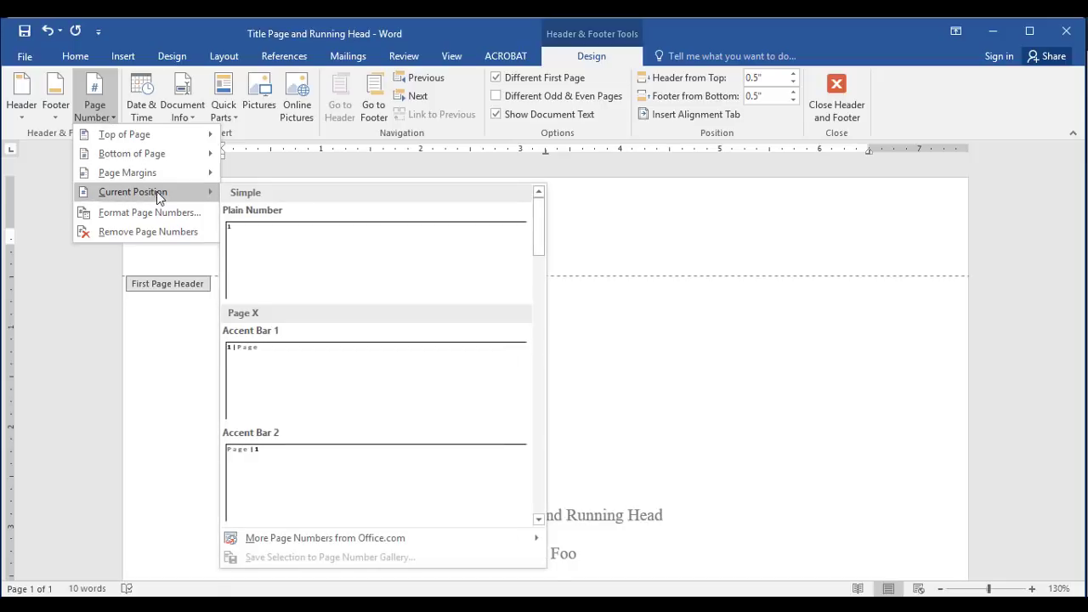
left_click(262, 252)
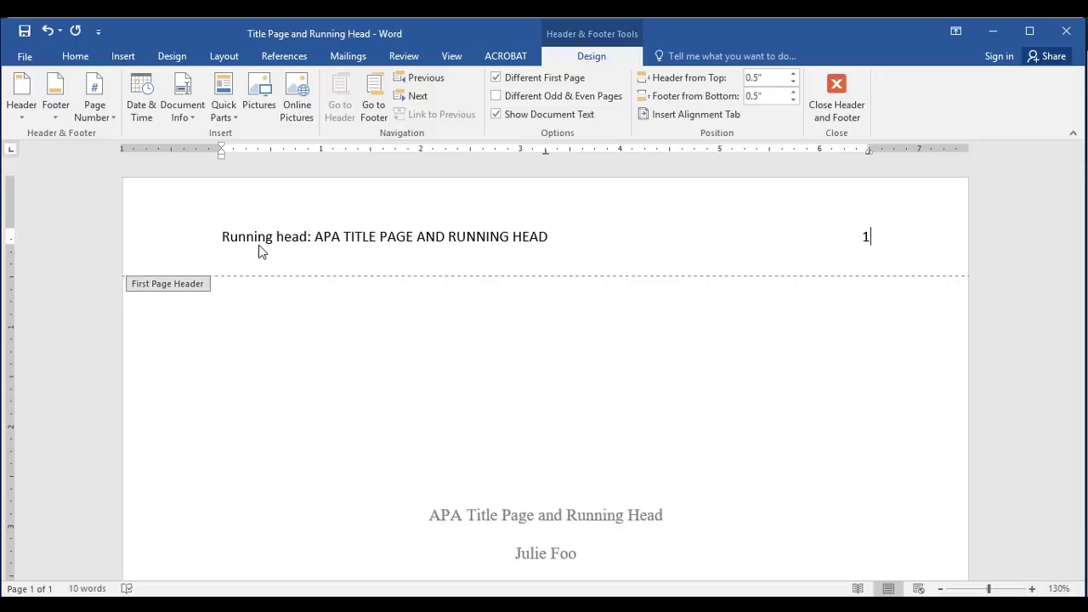
Format the whole first-page header in Times New Roman 12, then close header editing
key("ctrl+a")
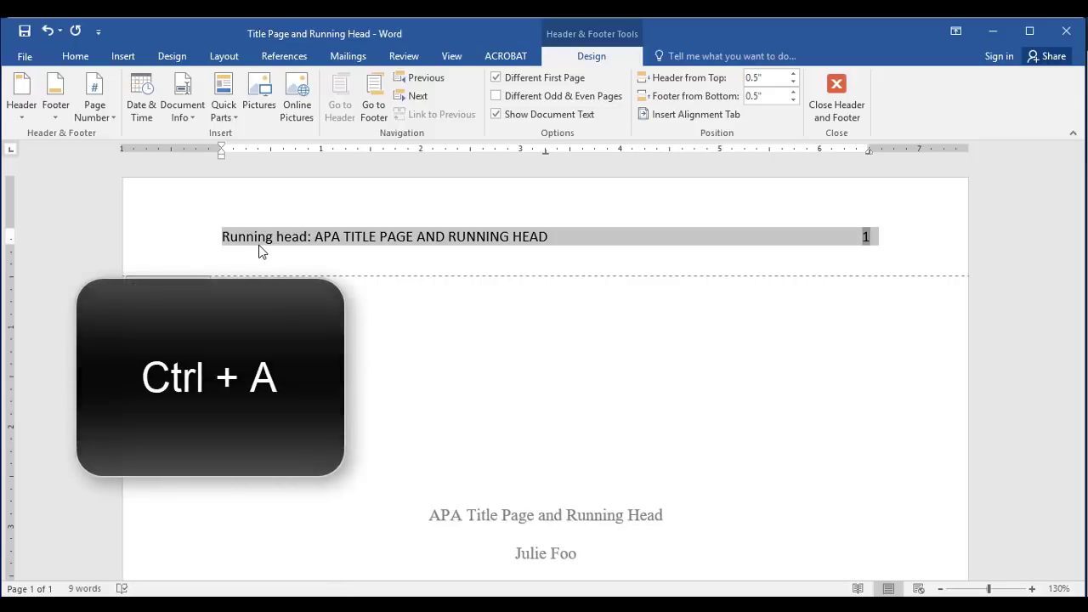
left_click(79, 57)
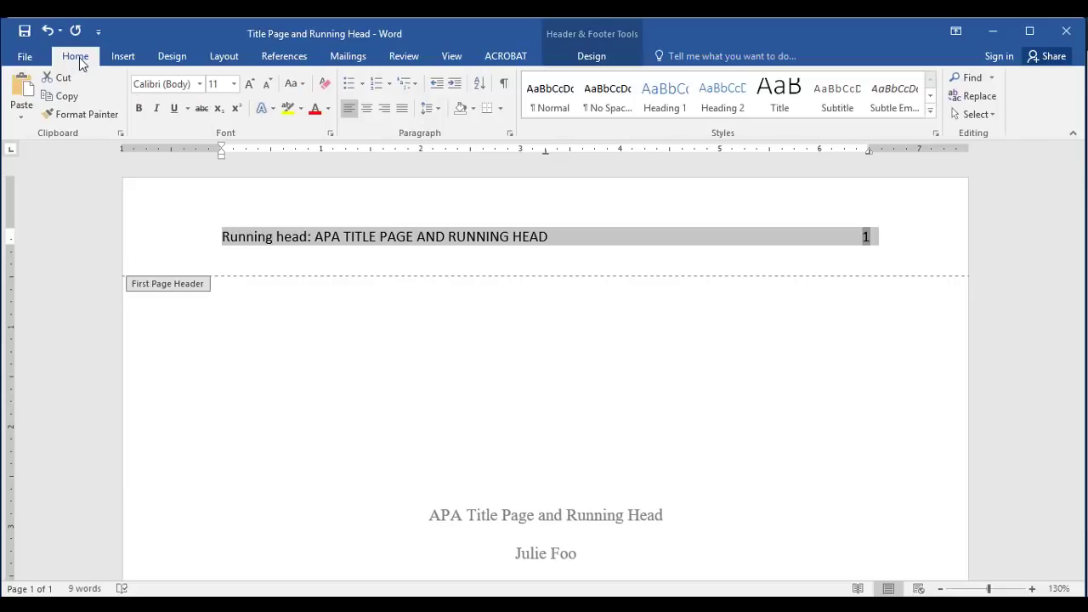
left_click(201, 85)
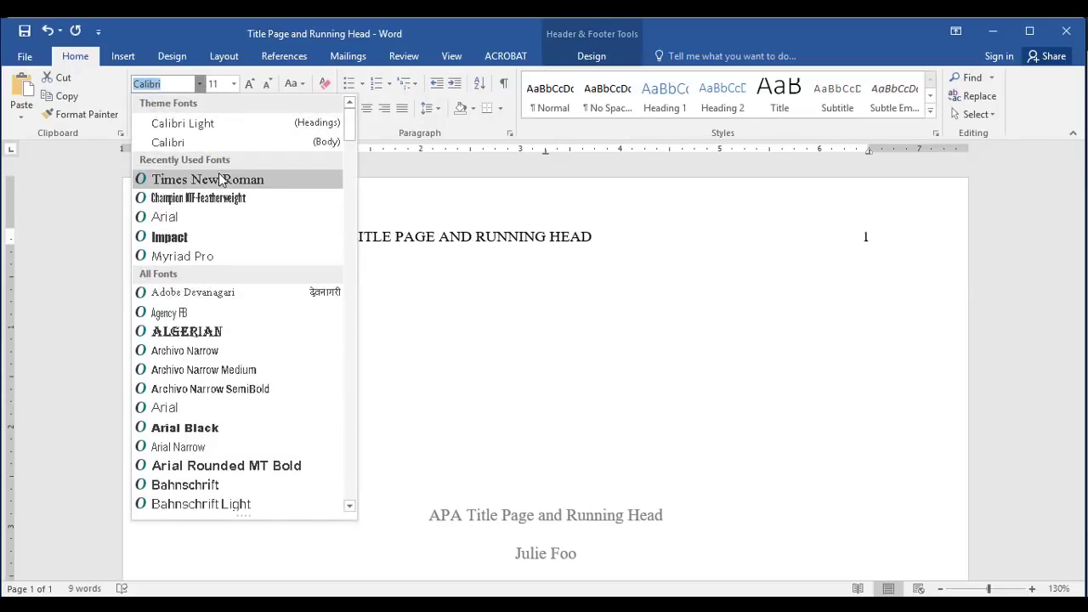
left_click(223, 179)
left_click(248, 87)
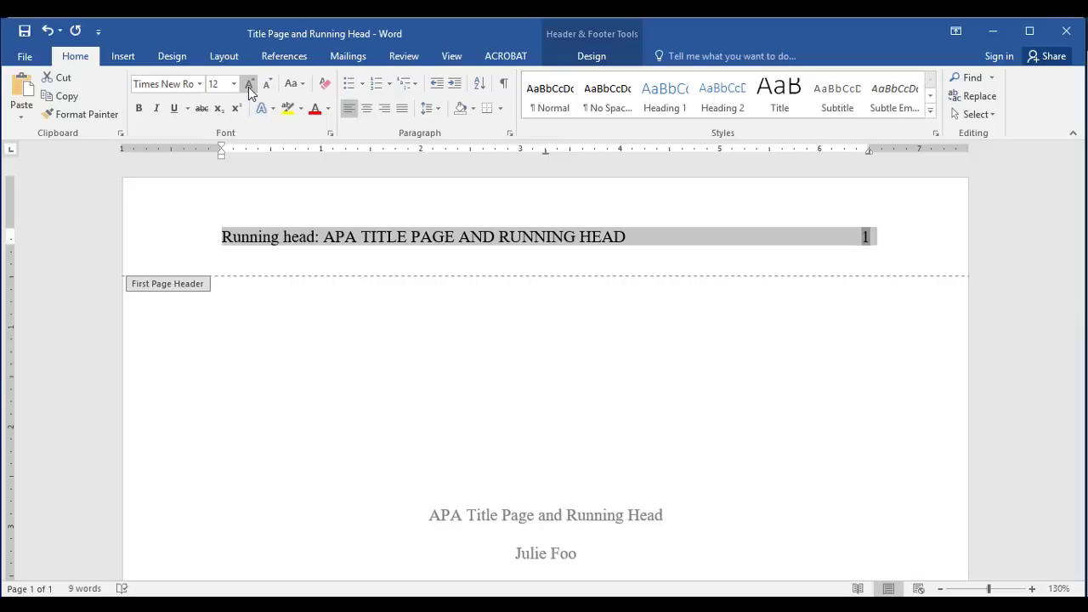
double_click(372, 355)
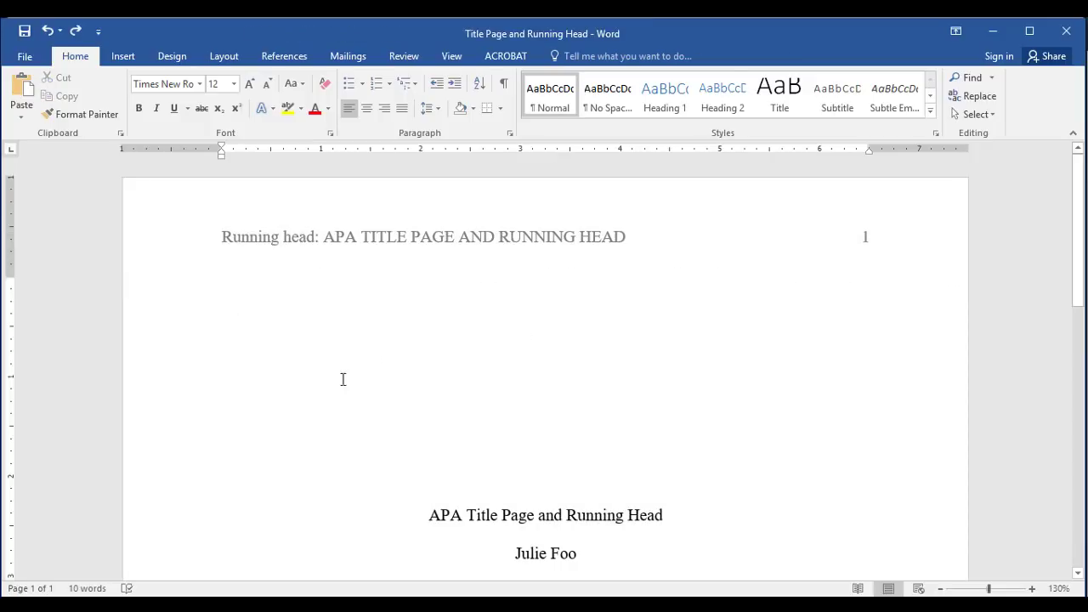
scroll(709, 360, "down", 2)
scroll(709, 360, "down", 5)
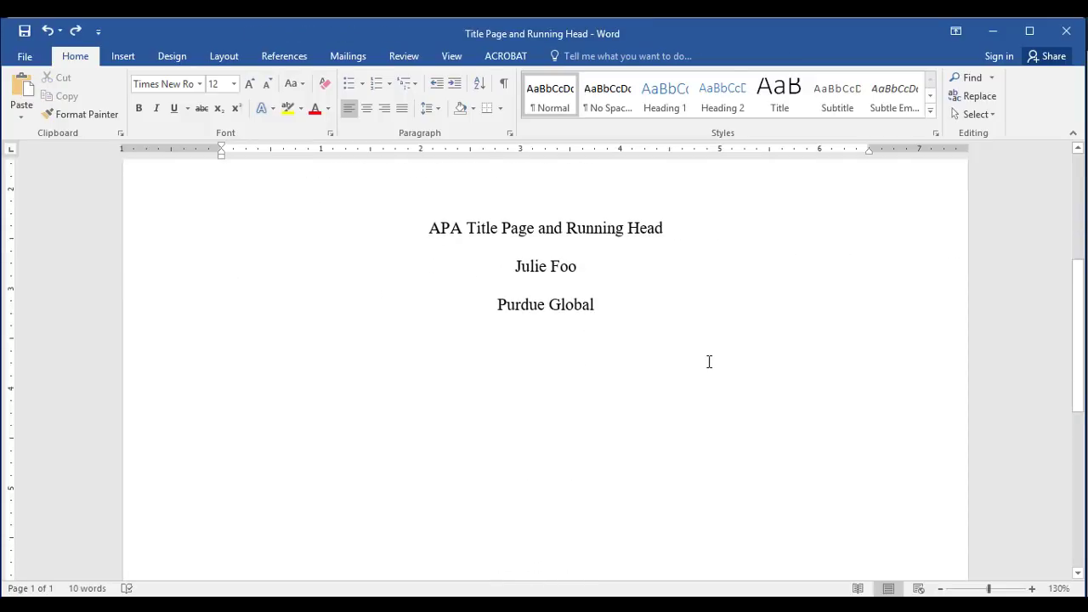
Insert a page break below 'Purdue Global' to start page two
left_click(543, 346)
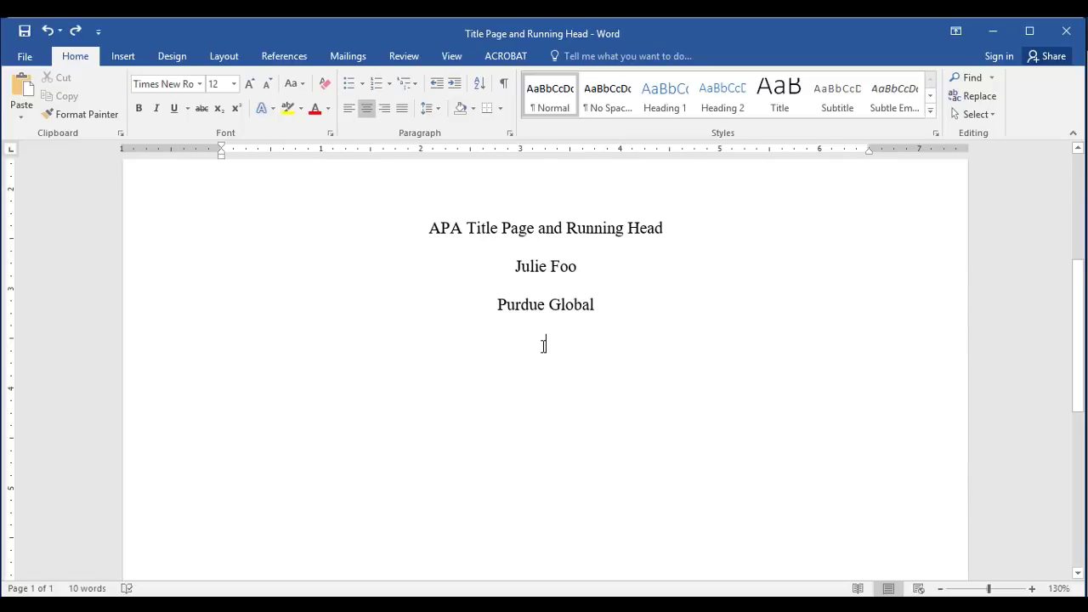
left_click(123, 55)
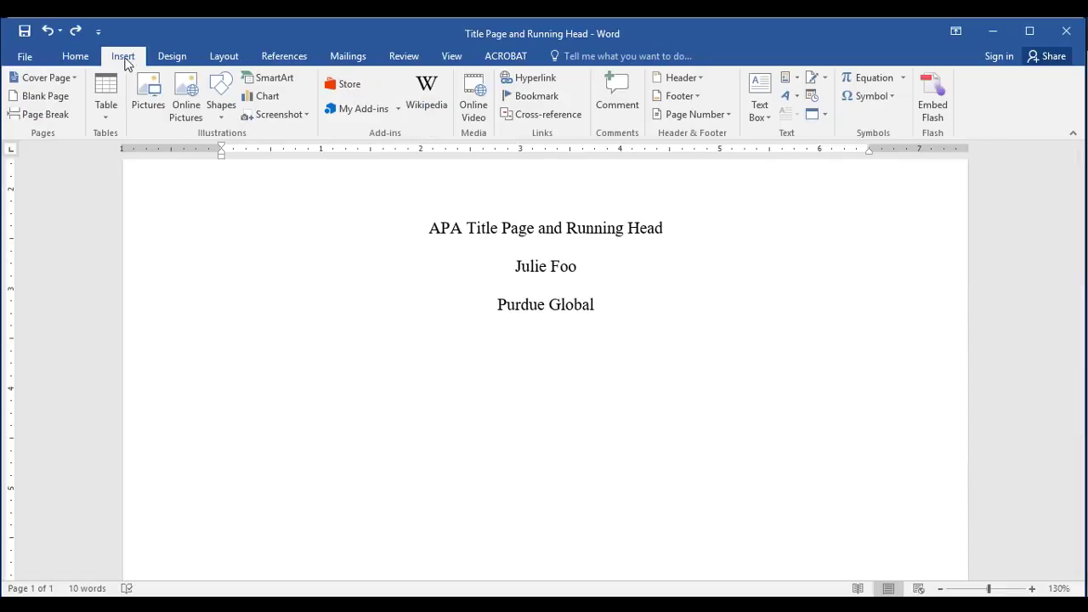
left_click(56, 117)
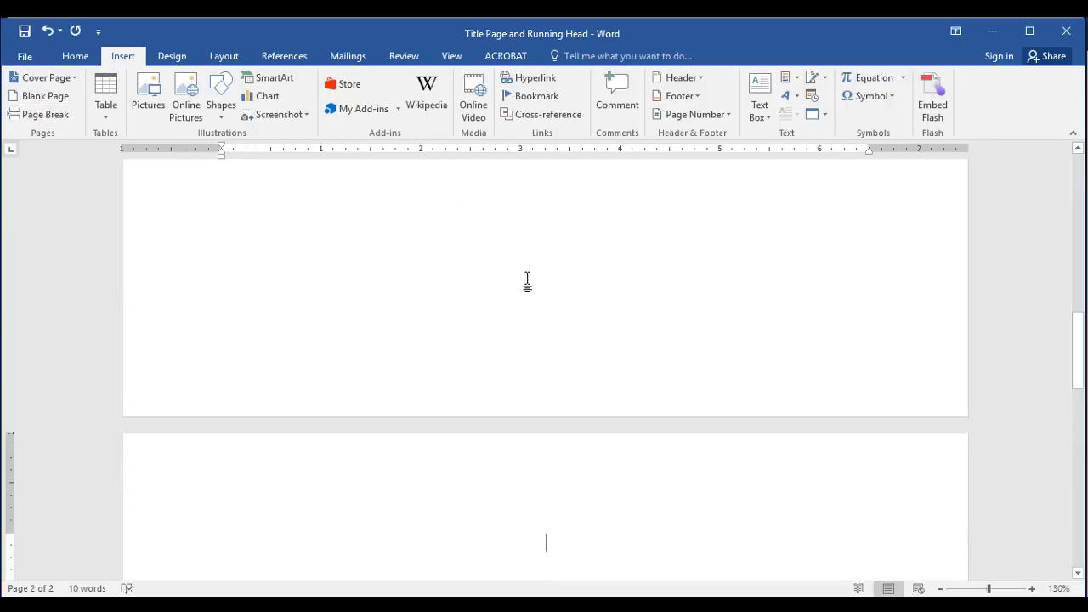
Type 'APA TITLE PAGE AND RUNNING HEAD' into page two's header
scroll(534, 299, "down", 5)
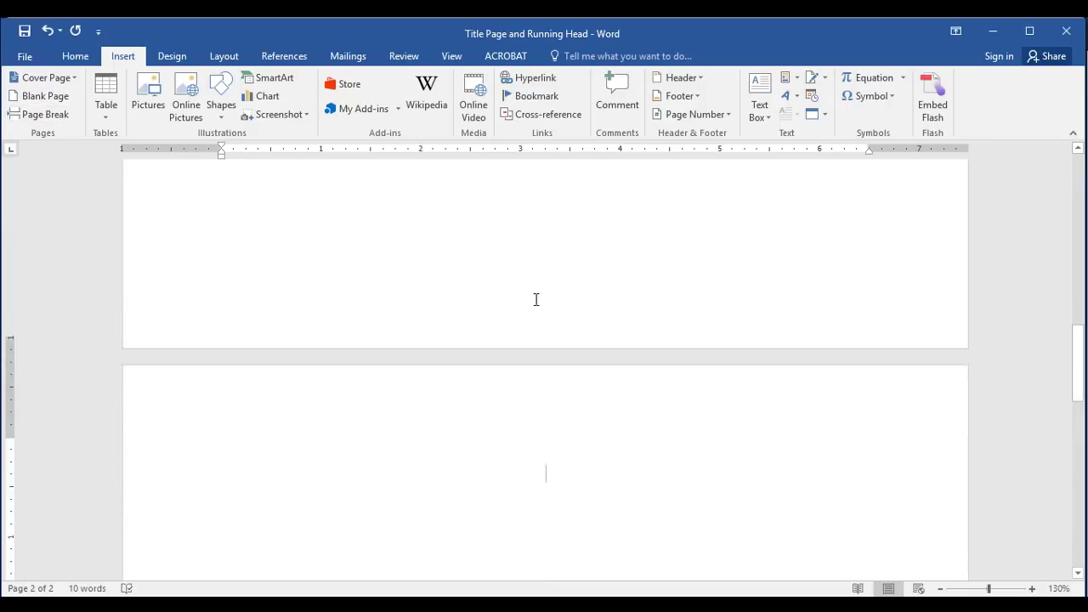
double_click(508, 241)
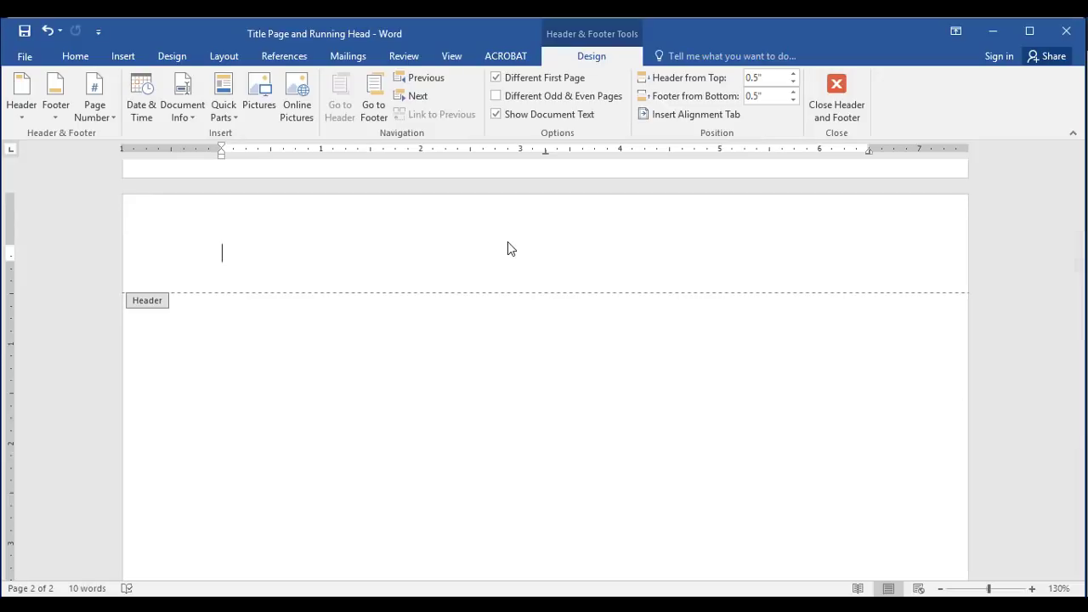
type("APA TITLE PAGE AND RUNNING HEAD")
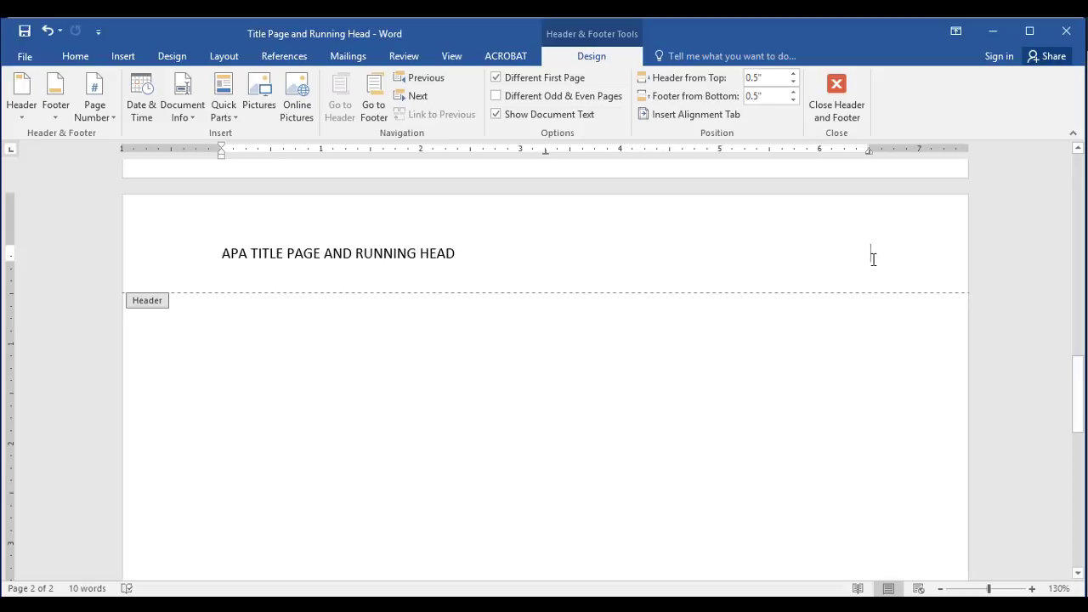
Add a plain page number at the current position in page two's header
left_click(104, 116)
mouse_move(202, 192)
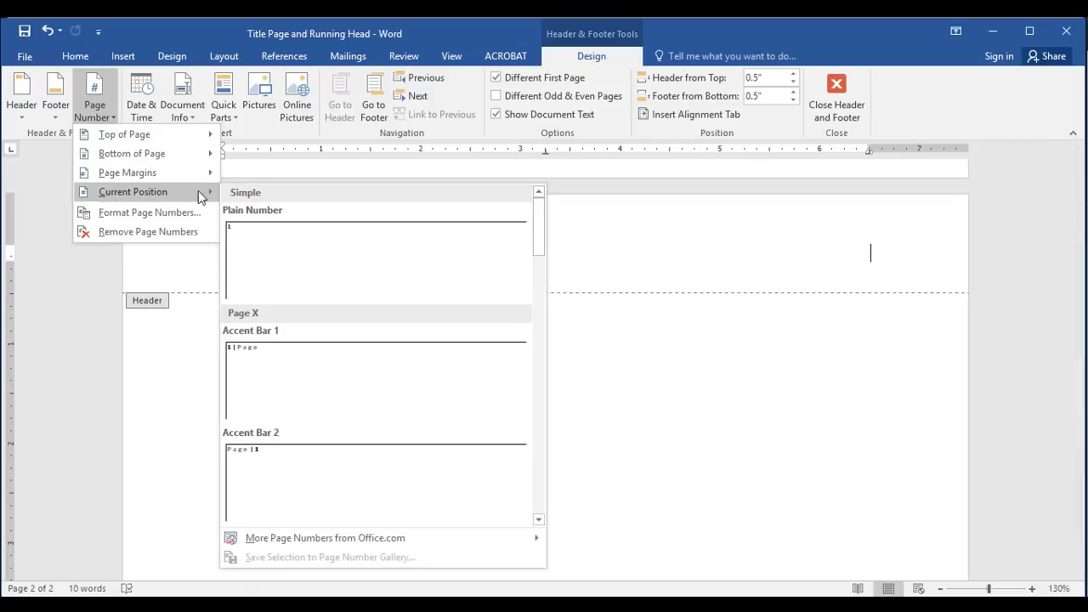
left_click(280, 245)
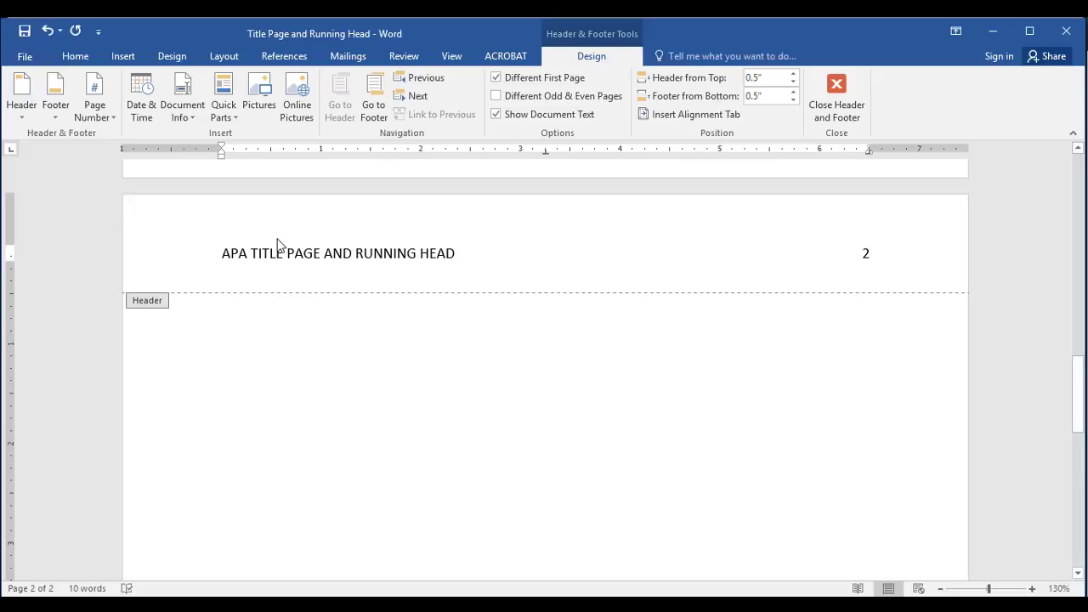
Set the whole page-two header line to Times New Roman 12
triple_click(218, 253)
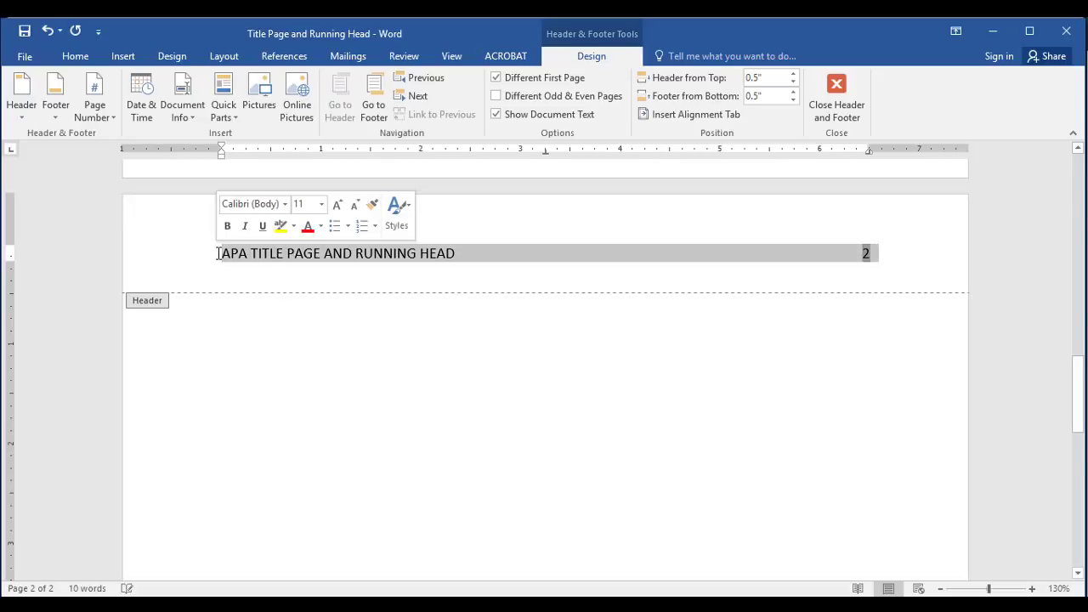
left_click(285, 205)
left_click(313, 301)
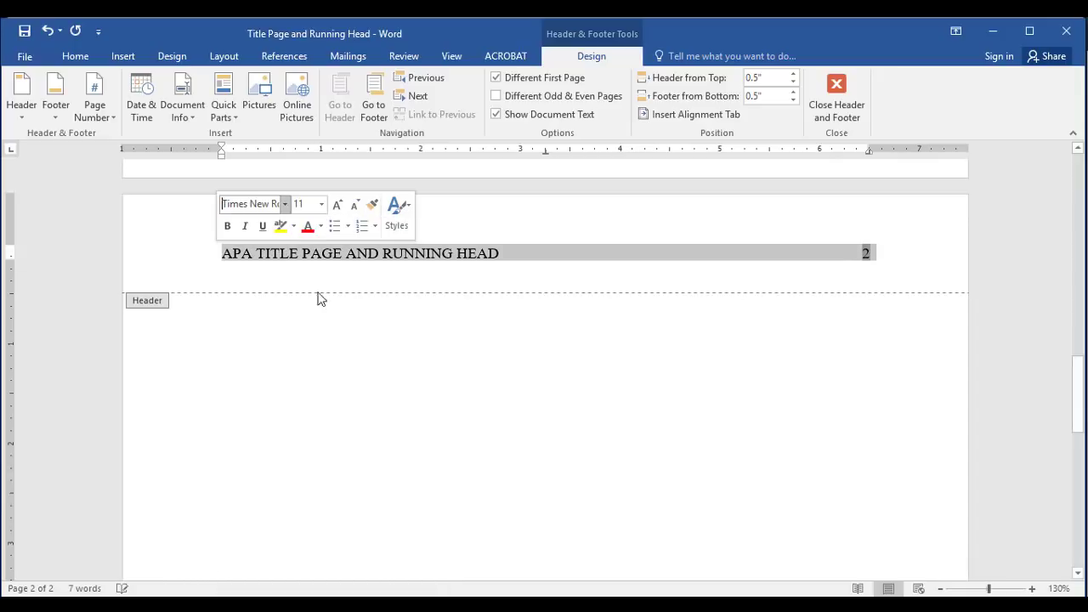
left_click(336, 207)
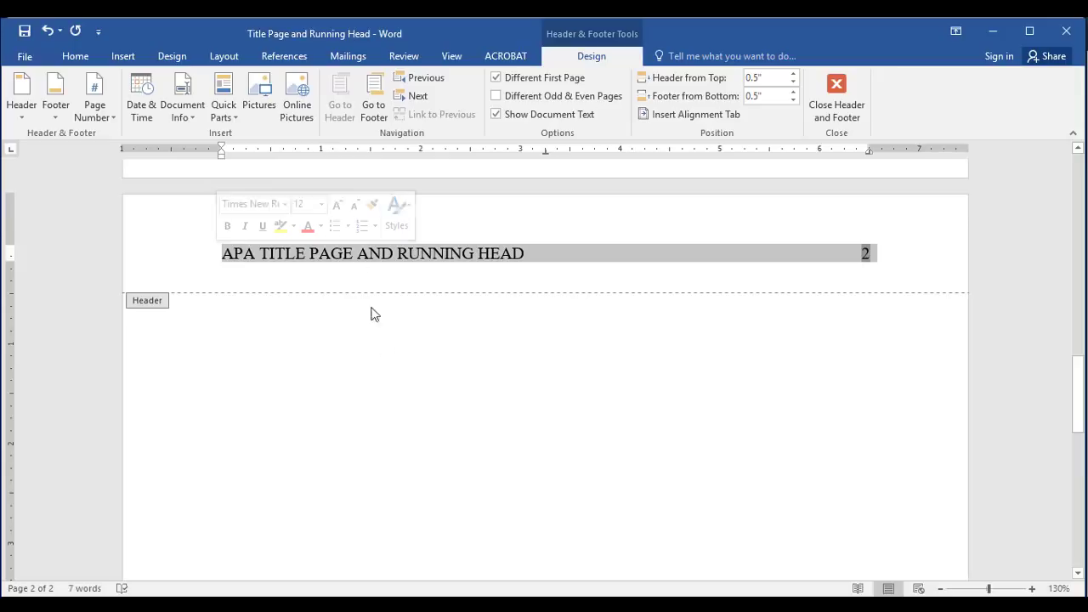
Leave the header and type the centred title 'APA Title Page and Running Head' atop page two
double_click(387, 363)
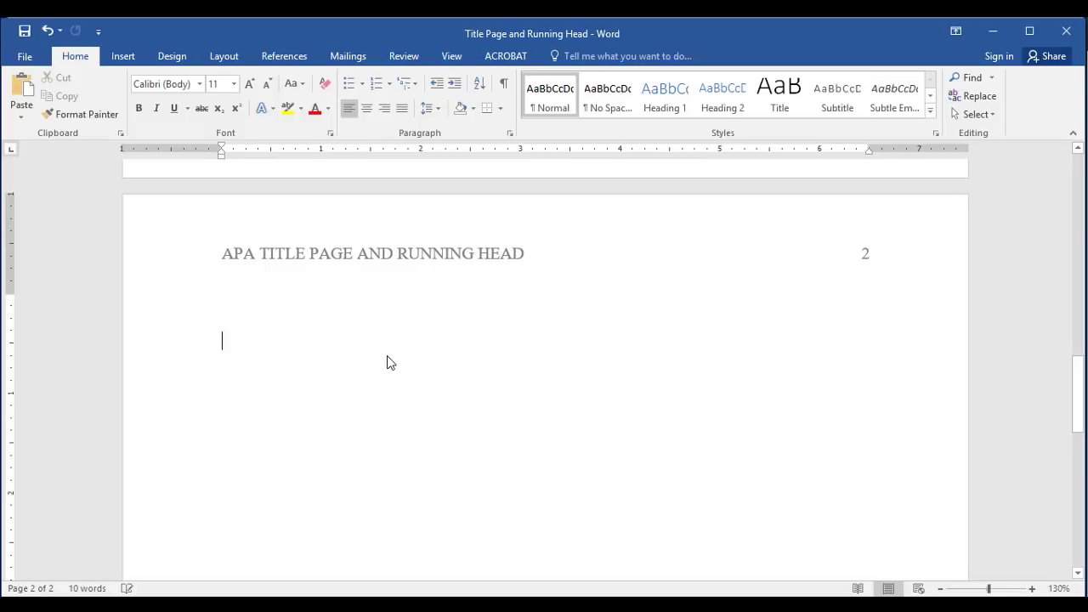
double_click(542, 289)
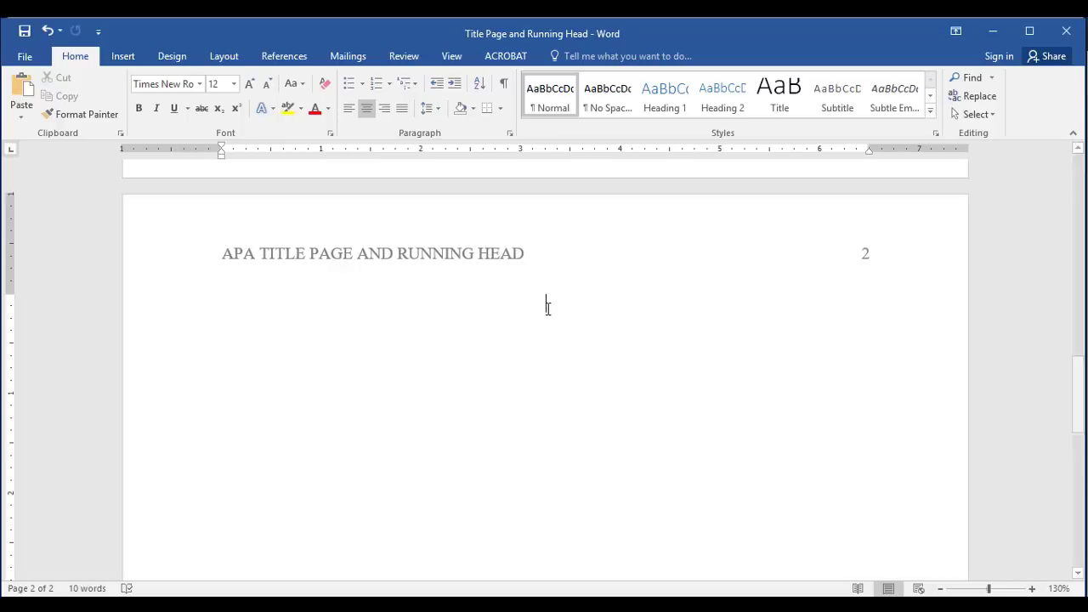
type("APA Title Page and Running Head")
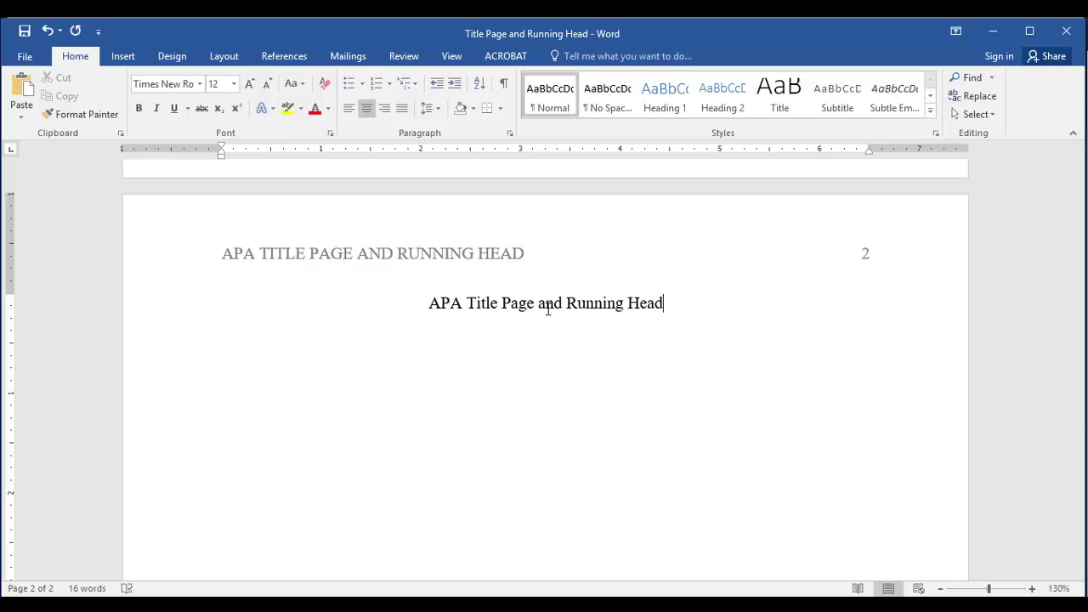
Start a left-aligned paragraph below the title with a first-line tab indent
key("Return")
left_click(349, 109)
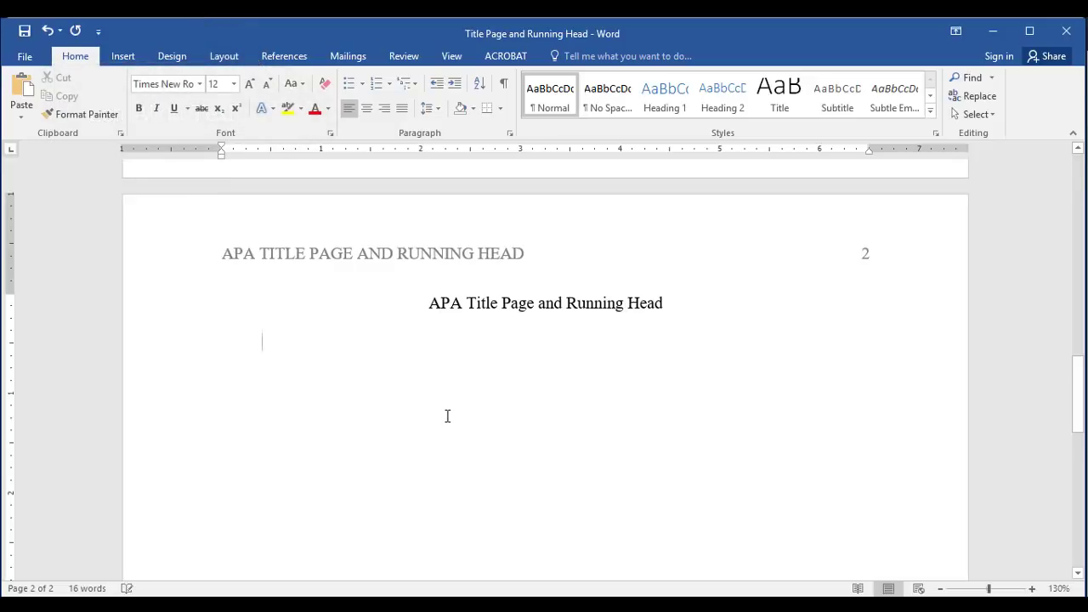
key("Tab")
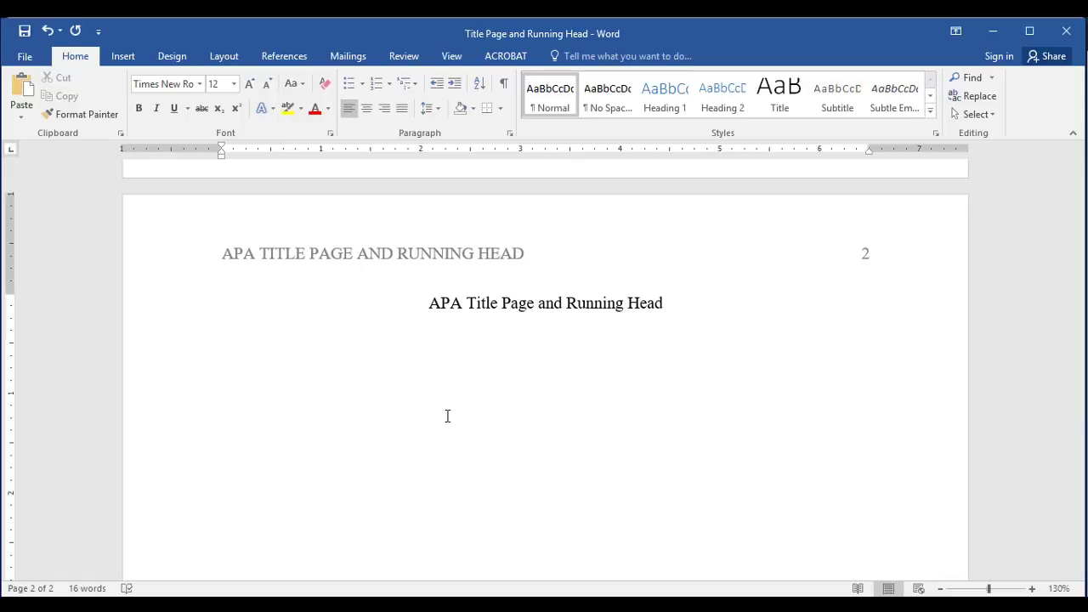
Type 'This is where I begin writing my essay.' on the indented line, then scroll back to the title page
type("This is where ")
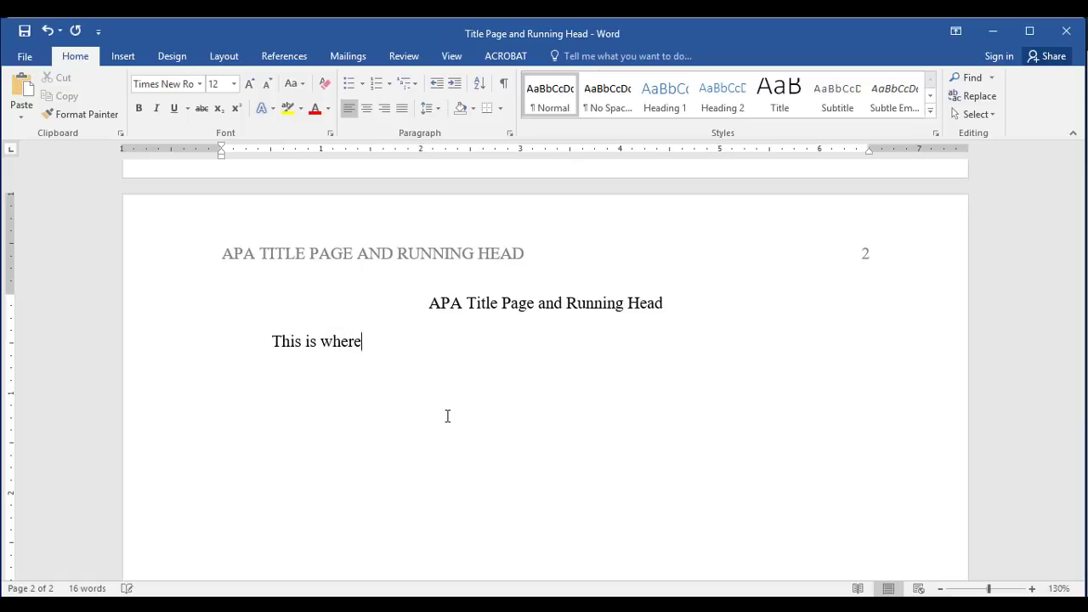
type("I begin writing ")
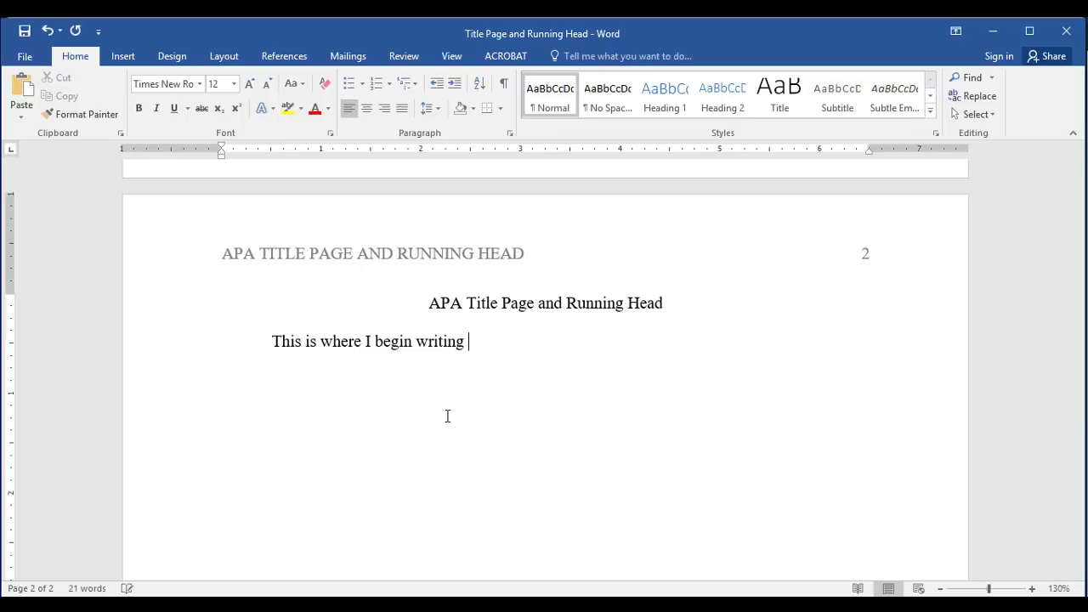
type("my essay.")
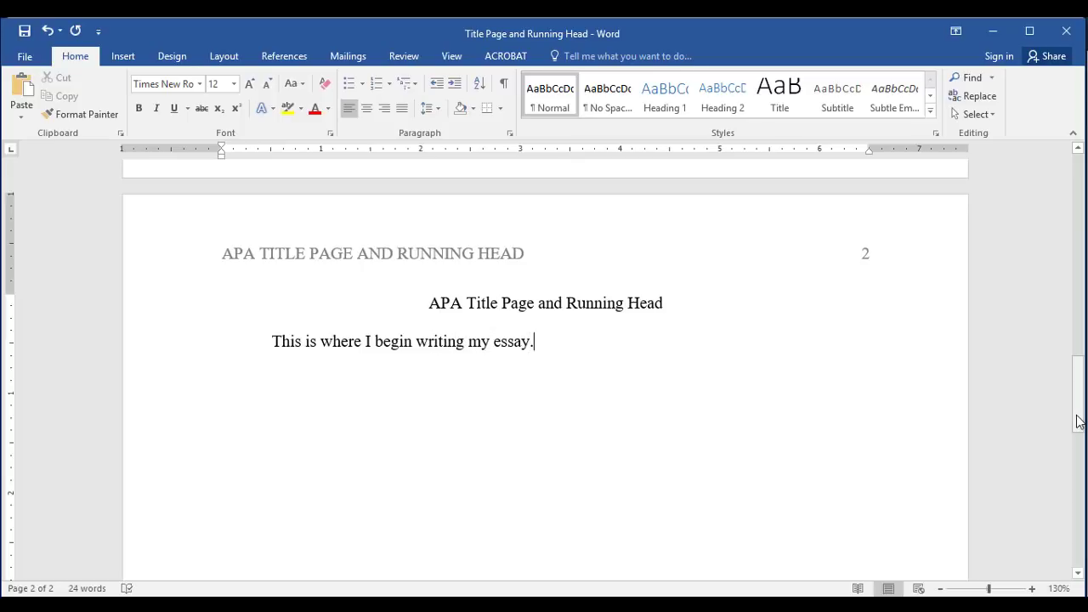
left_click_drag(1078, 420, 1036, 179)
scroll(942, 286, "down", 3)
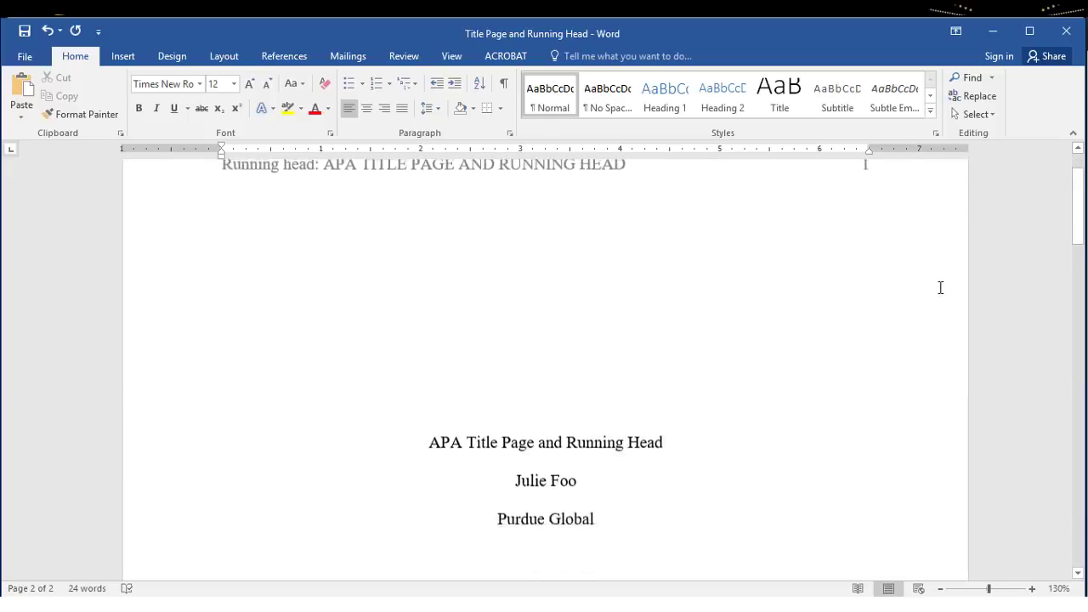